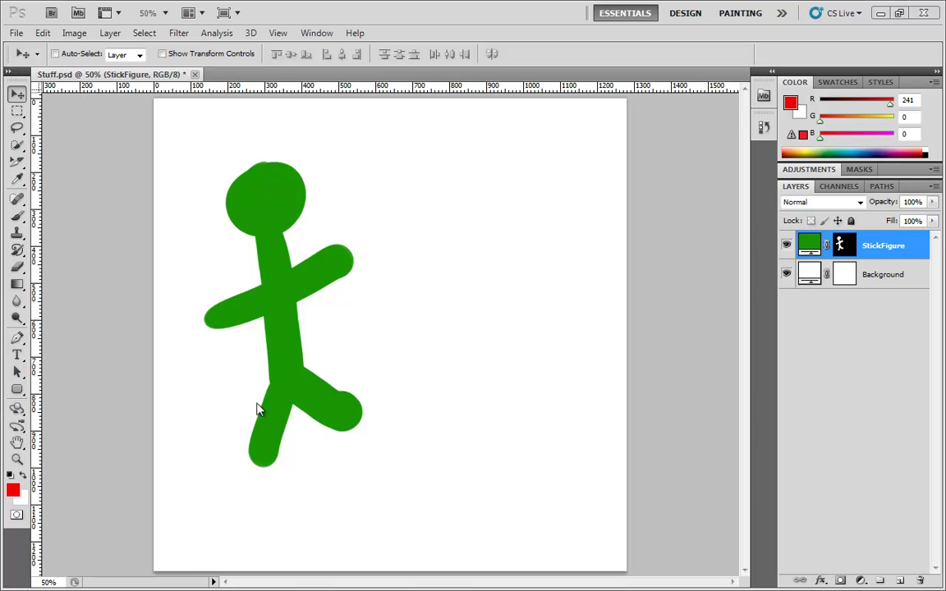
Step: Add a Stroke effect to the StickFigure layer and set its size to 16 px
double_click(918, 248)
left_click(491, 400)
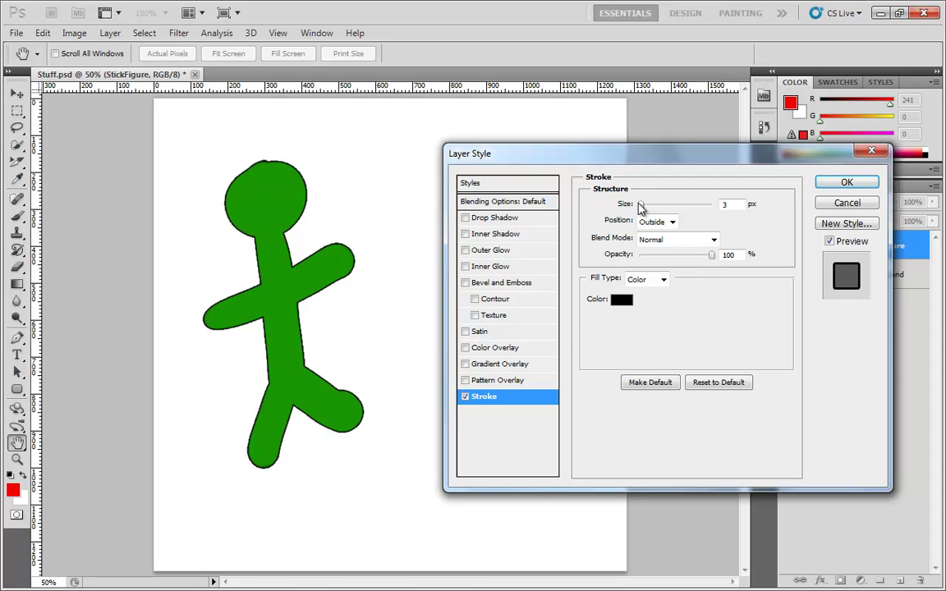
mouse_move(644, 209)
left_mouse_down()
mouse_move(658, 216)
mouse_move(646, 213)
left_mouse_up()
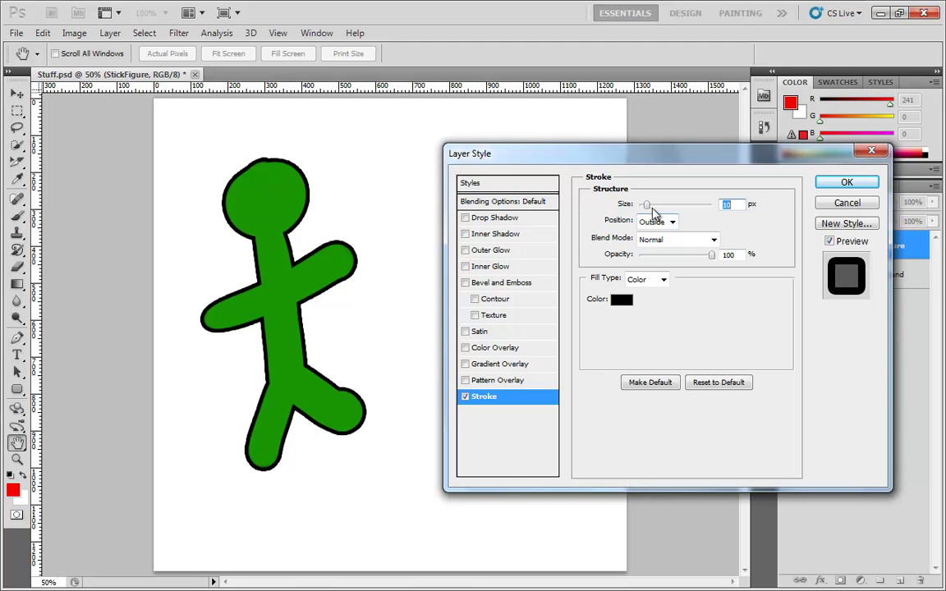
mouse_move(649, 209)
left_mouse_down()
mouse_move(659, 207)
mouse_move(648, 206)
left_mouse_up()
Step: Try the stroke position at Inside and Center, and reduce the stroke size to 6 px
left_click(673, 222)
left_click(649, 248)
left_click(673, 223)
left_click(657, 255)
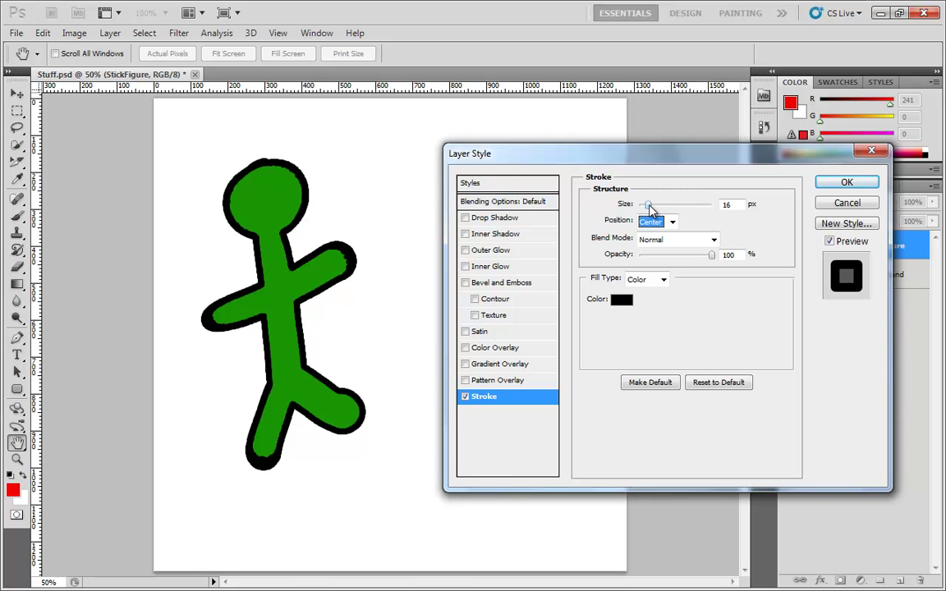
mouse_move(648, 205)
left_mouse_down()
mouse_move(661, 206)
mouse_move(645, 207)
left_mouse_up()
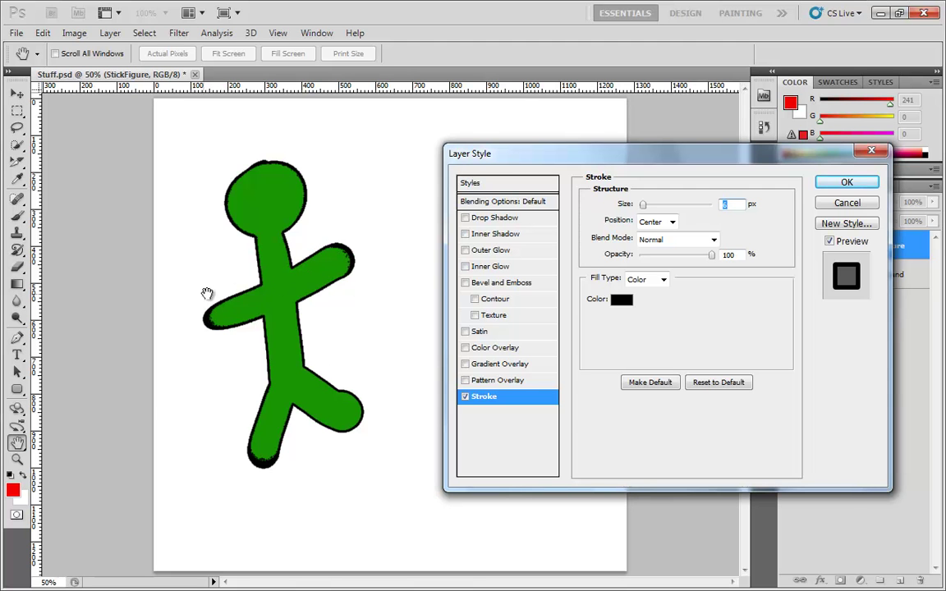
Step: Set the stroke position to Outside and try the Screen blend mode on it
left_click(666, 223)
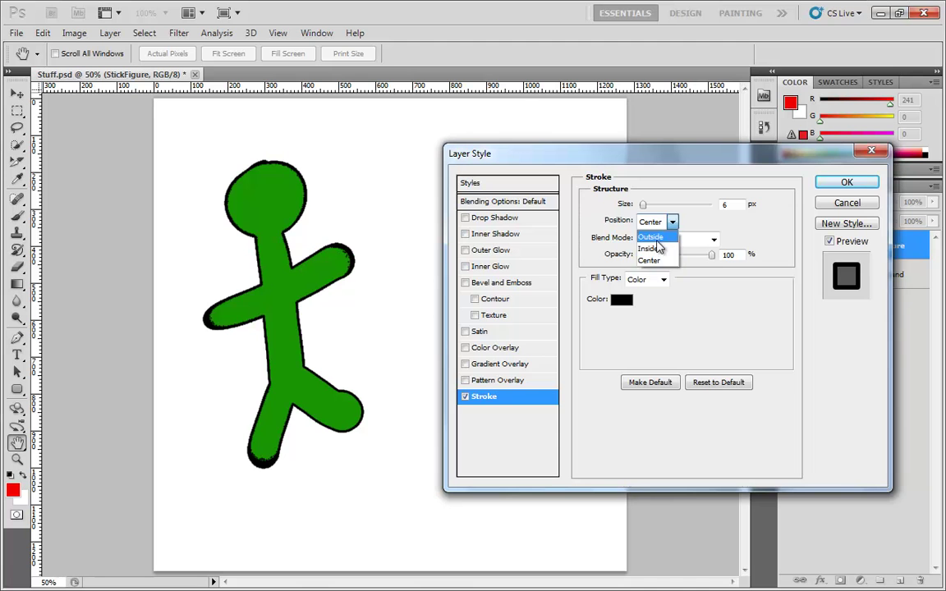
left_click(653, 237)
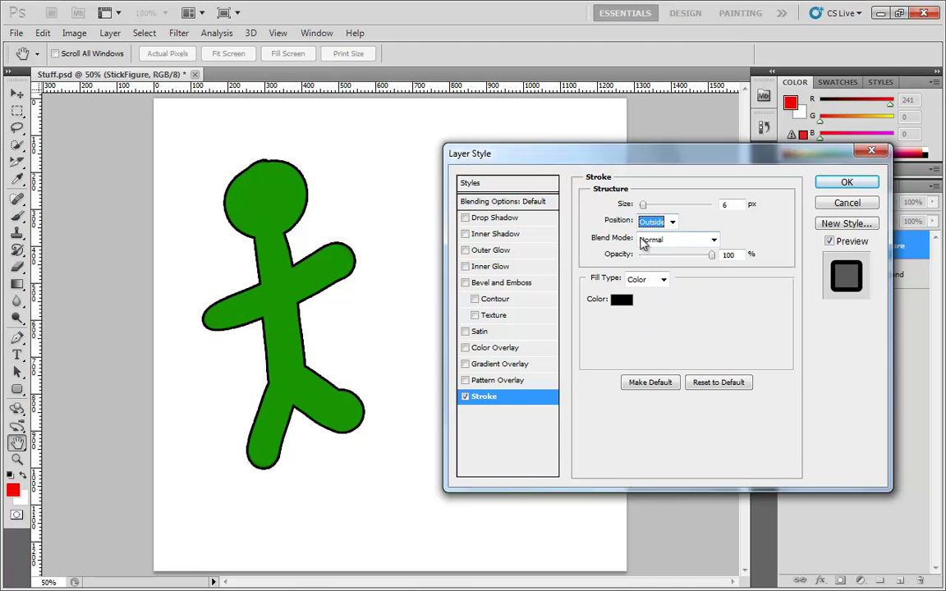
left_click(669, 241)
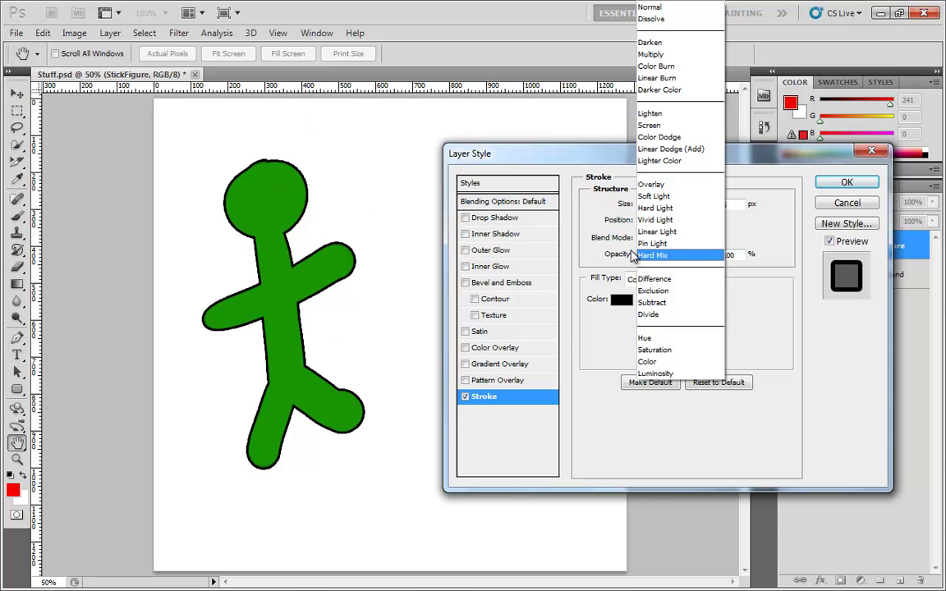
left_click(651, 126)
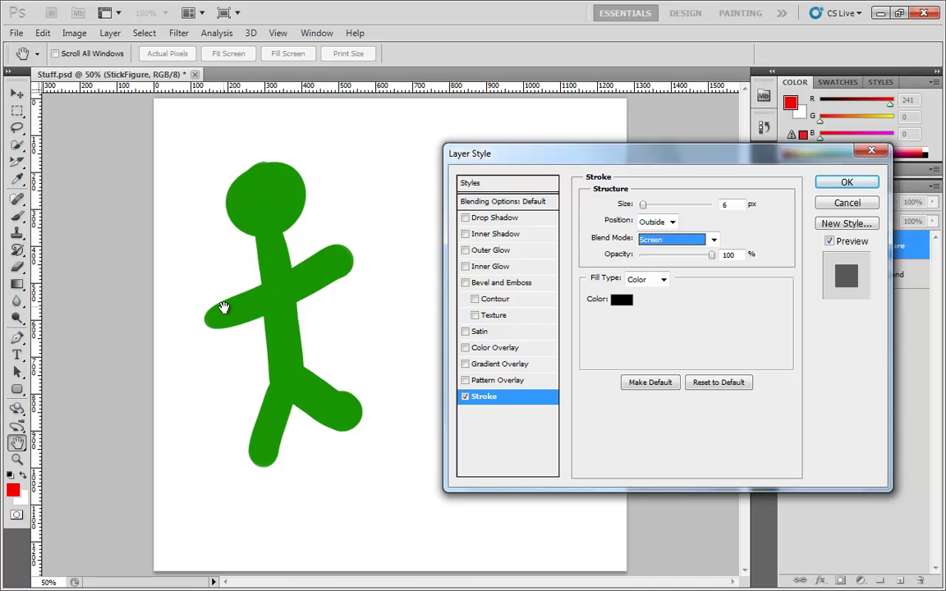
Step: Move the stroke position to Inside and increase the stroke size to 16 px
left_click(672, 223)
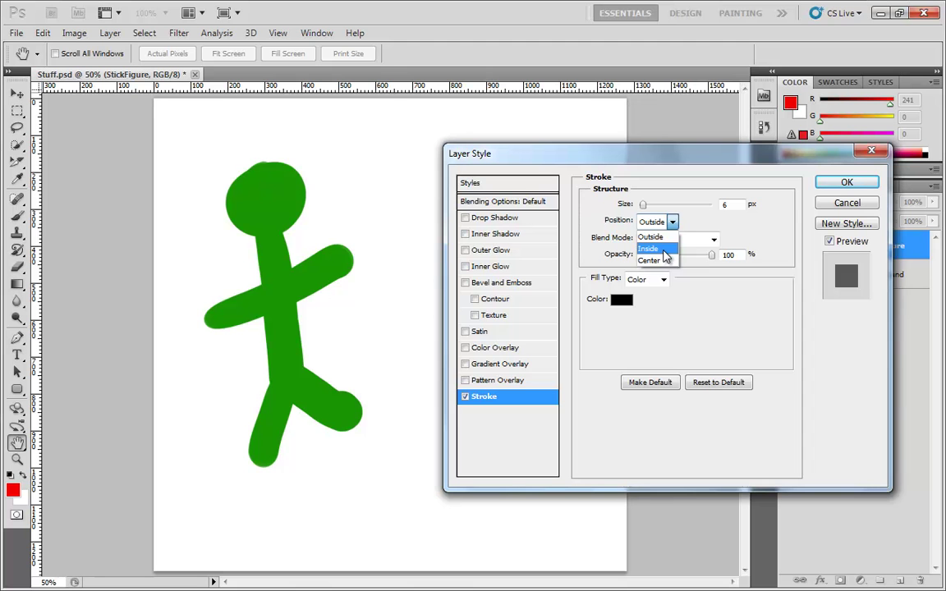
left_click(665, 251)
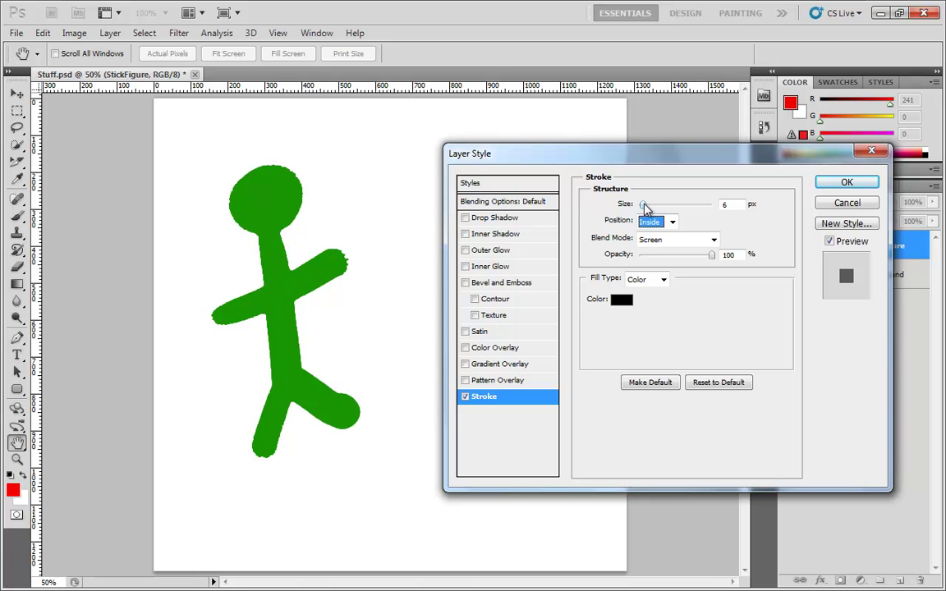
mouse_move(645, 209)
left_mouse_down()
mouse_move(670, 207)
mouse_move(648, 204)
left_mouse_up()
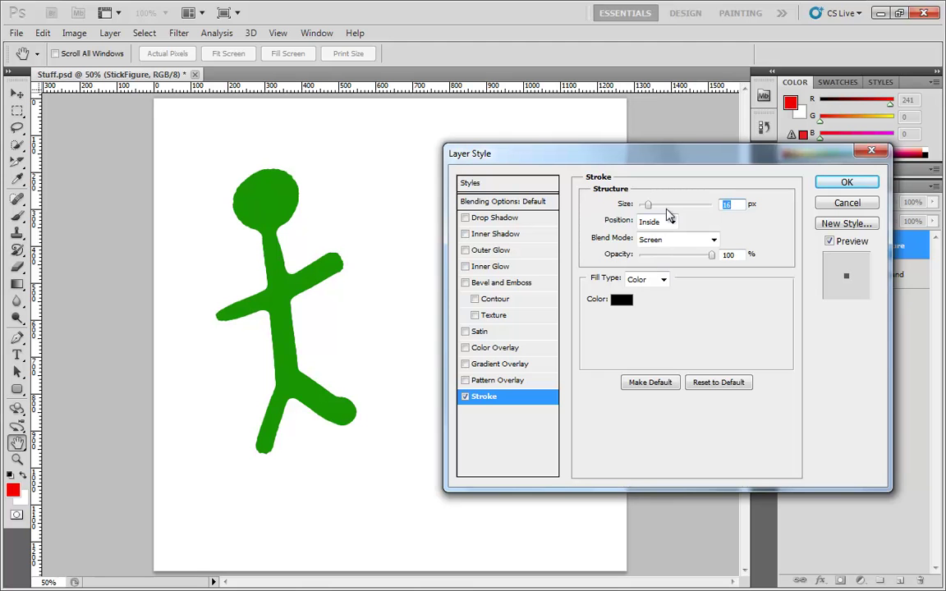
left_click(673, 222)
left_click(667, 246)
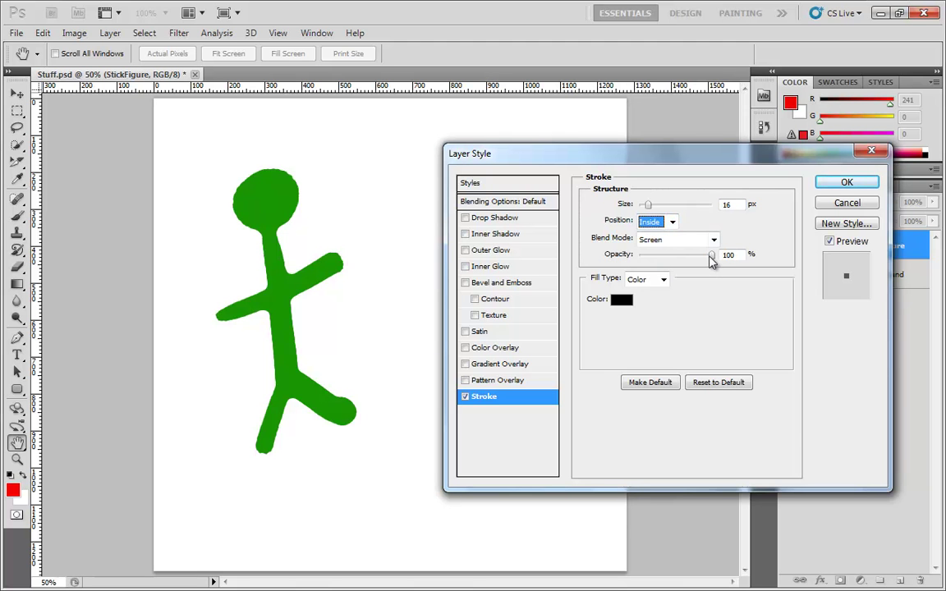
Step: Set the stroke's blend mode to Normal at 100% opacity
left_click(679, 240)
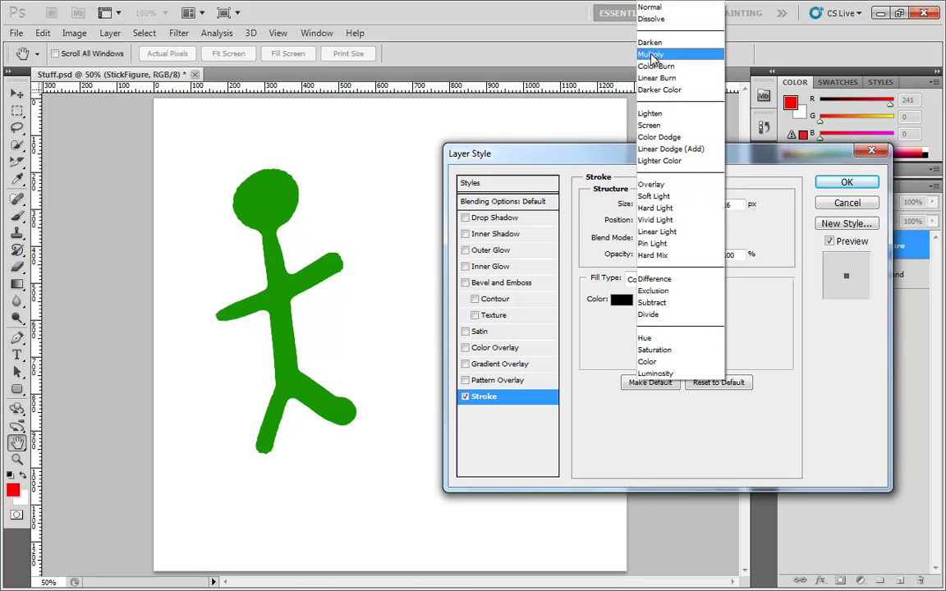
left_click(708, 7)
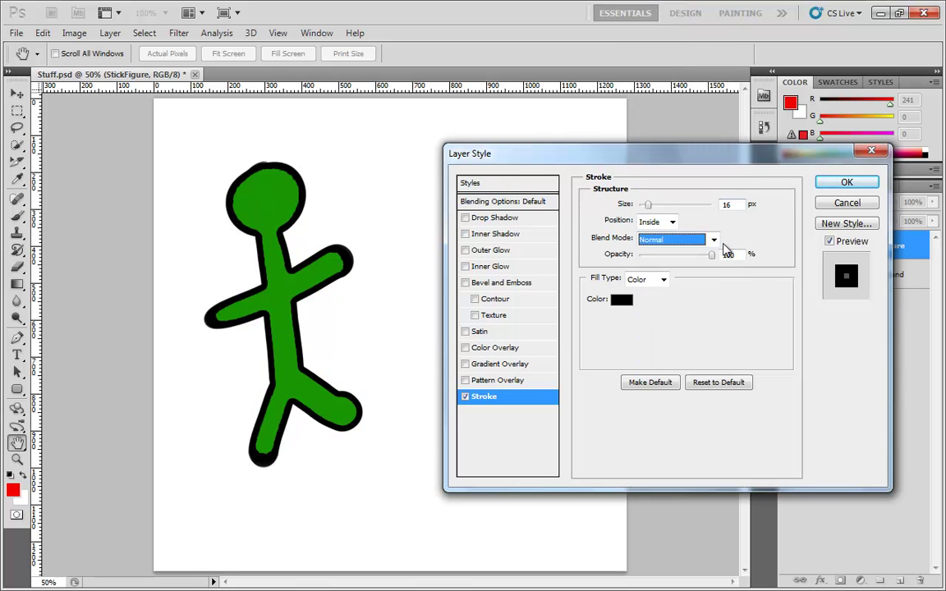
mouse_move(711, 257)
left_mouse_down()
mouse_move(644, 260)
mouse_move(723, 255)
left_mouse_up()
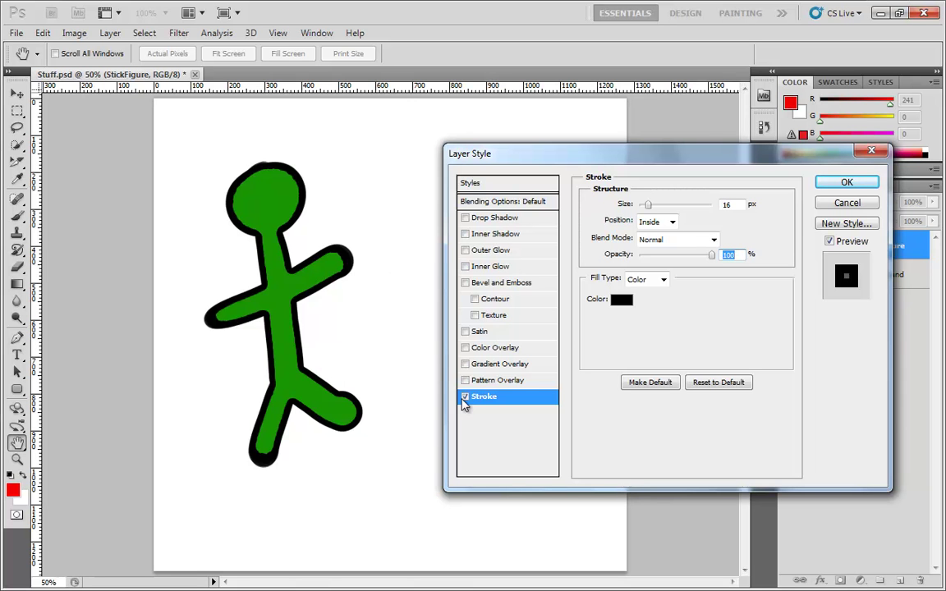
Step: Compare the figure with the stroke toggled off and on, and try 0% stroke opacity before restoring 100%
left_click(466, 399)
left_click(466, 400)
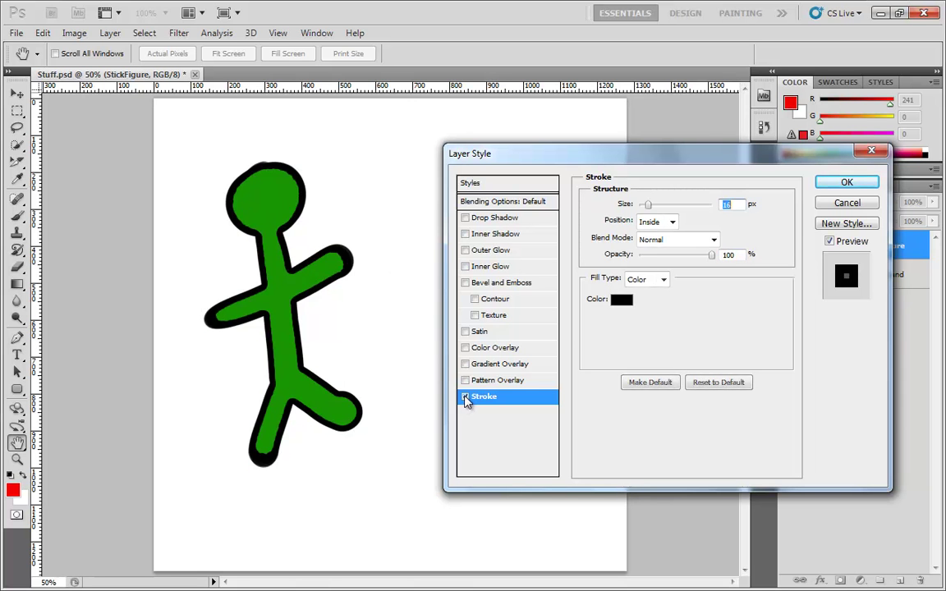
left_click(466, 399)
left_click(466, 400)
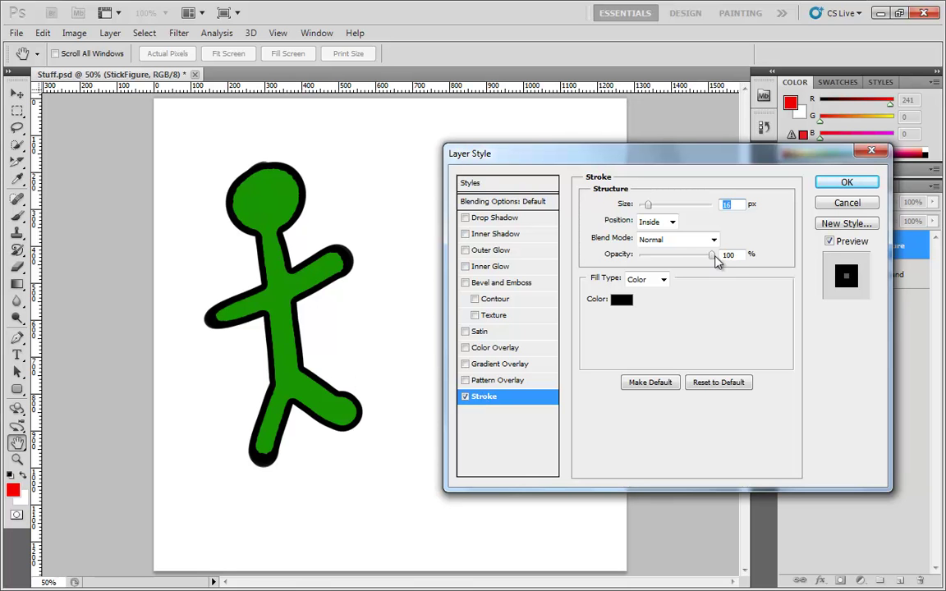
mouse_move(713, 257)
left_mouse_down()
mouse_move(640, 258)
mouse_move(723, 258)
mouse_move(626, 262)
left_mouse_up()
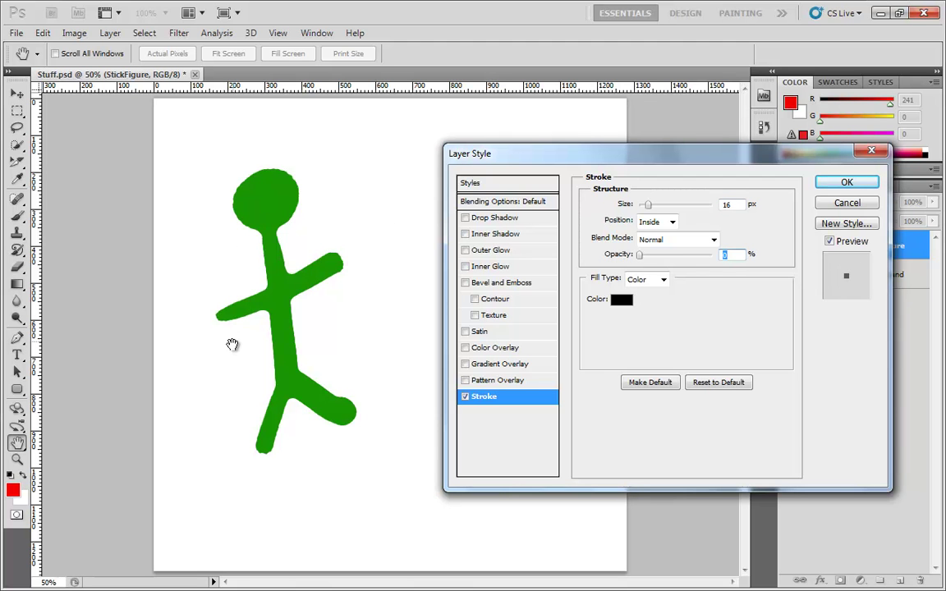
left_click_drag(640, 256, 731, 261)
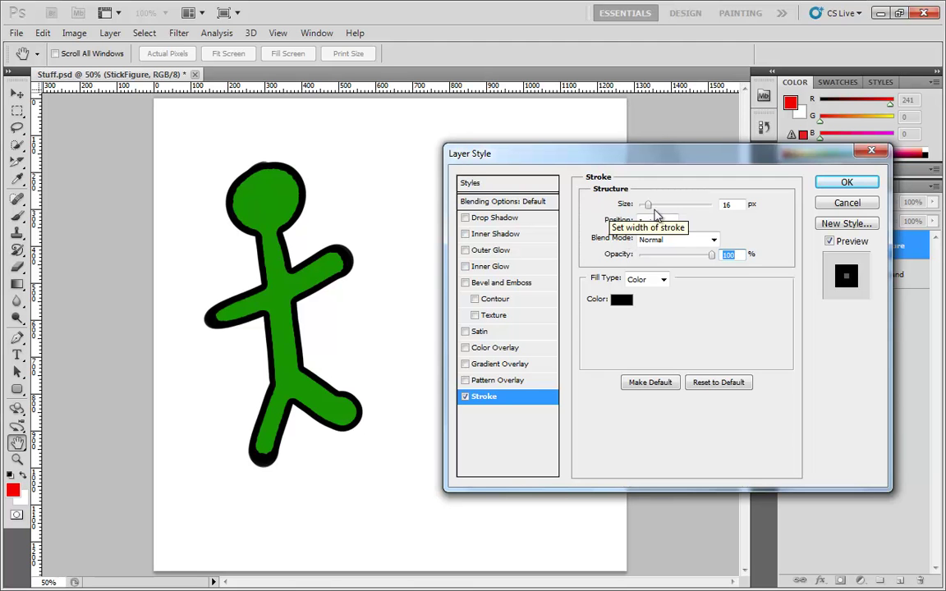
Step: Set the stroke position to Outside and its size to 40 px
left_click(660, 223)
left_click(652, 236)
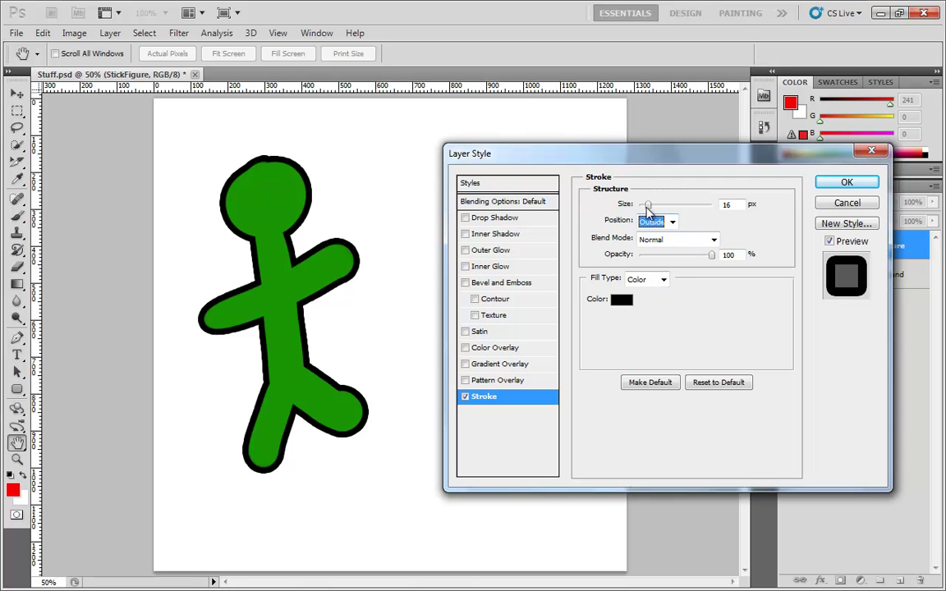
left_click_drag(649, 205, 657, 207)
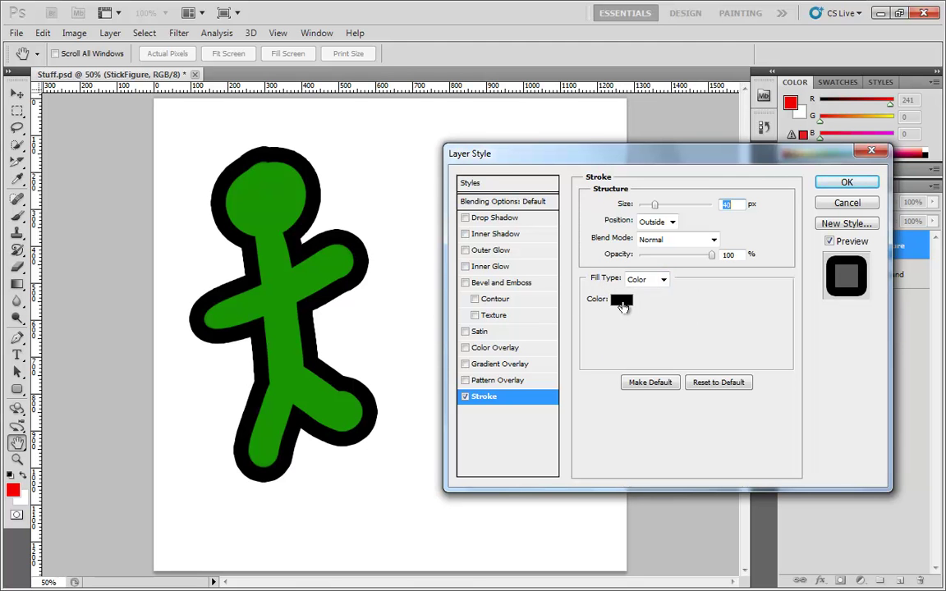
Step: Try red, purple, green and dark blue as the stroke color, and cancel the color selection
left_click(622, 303)
type("235")
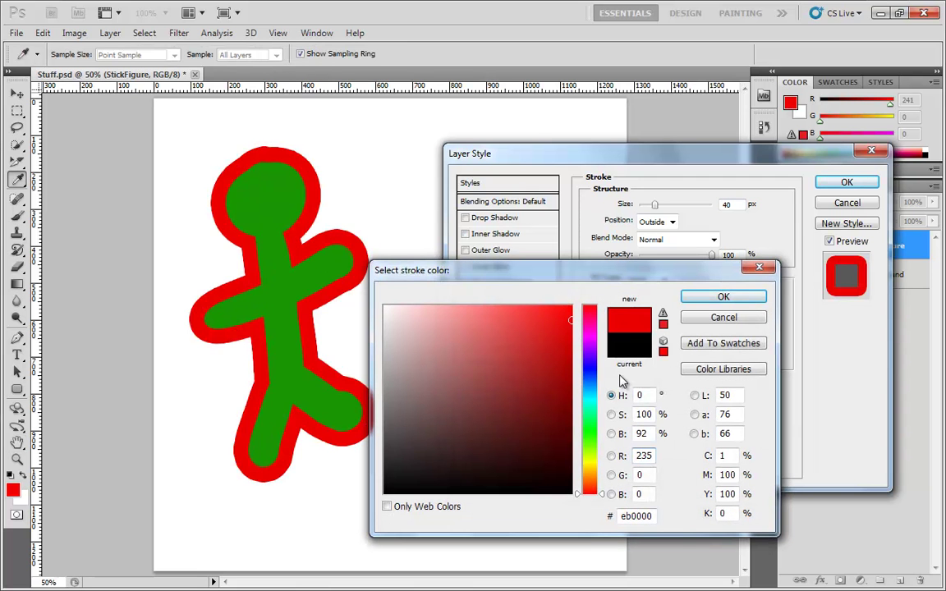
left_click(590, 361)
left_click(483, 325)
left_click(487, 324)
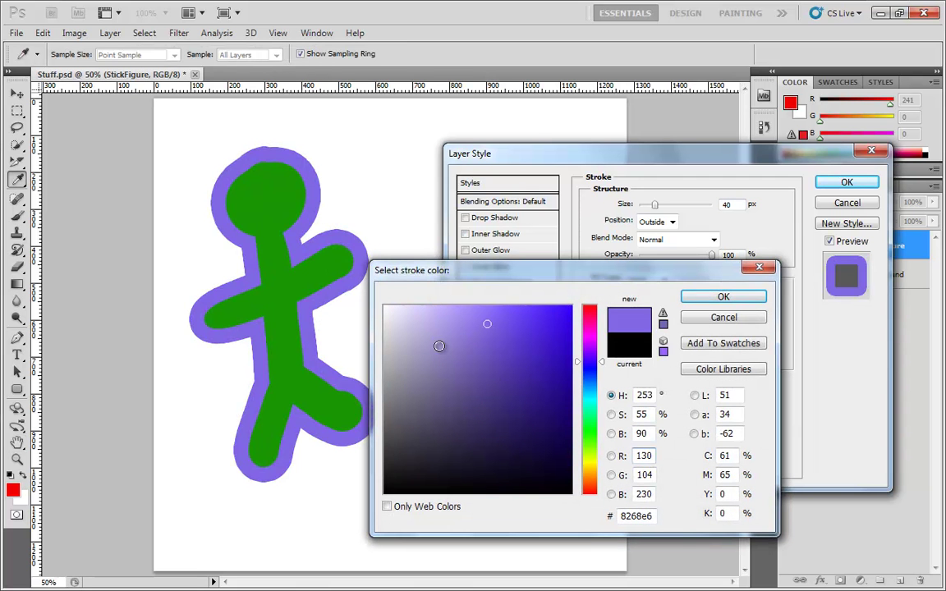
mouse_move(548, 352)
left_mouse_down()
mouse_move(577, 337)
mouse_move(578, 323)
left_mouse_up()
left_click(592, 431)
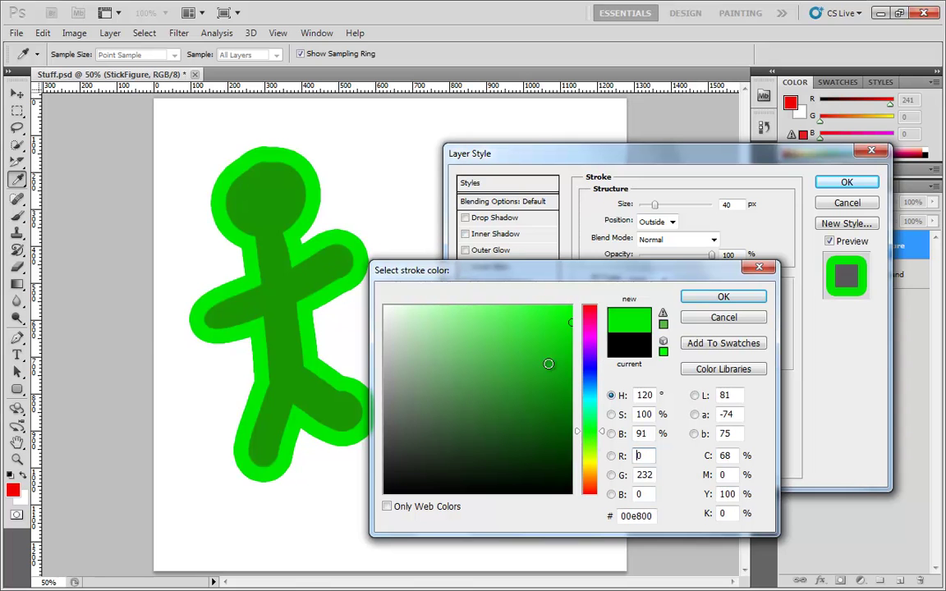
left_click(574, 305)
left_click(590, 308)
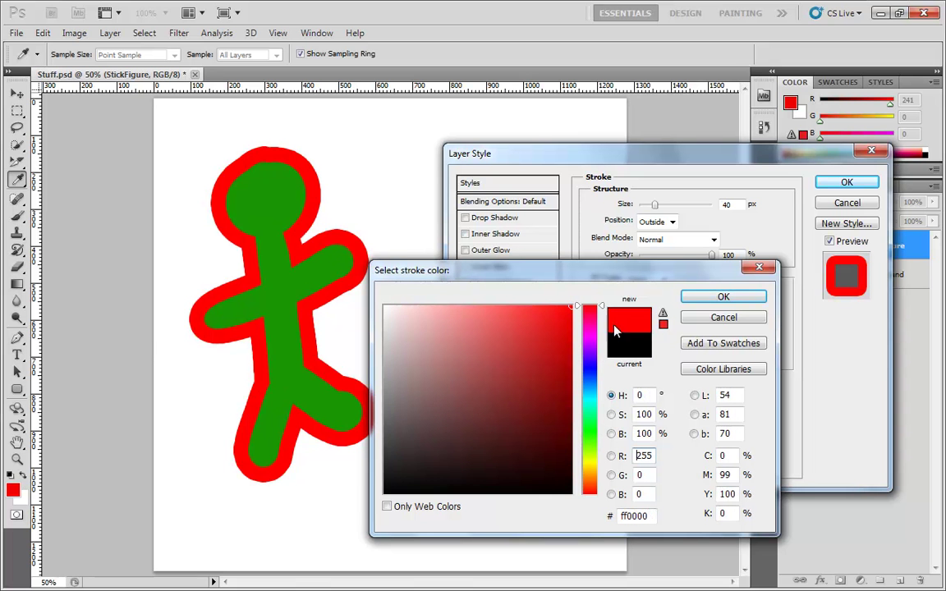
left_click(589, 365)
left_click_drag(530, 333, 499, 387)
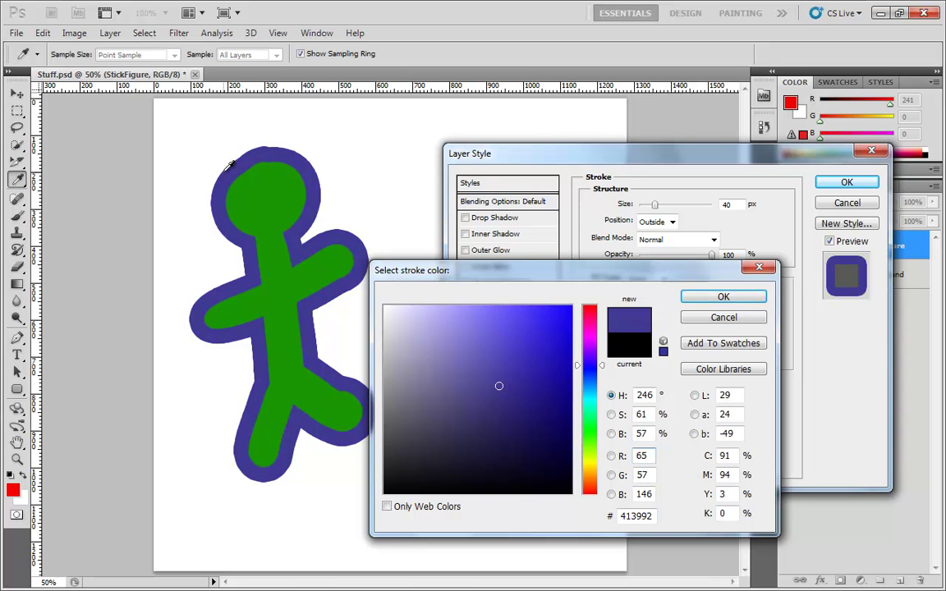
left_click(724, 319)
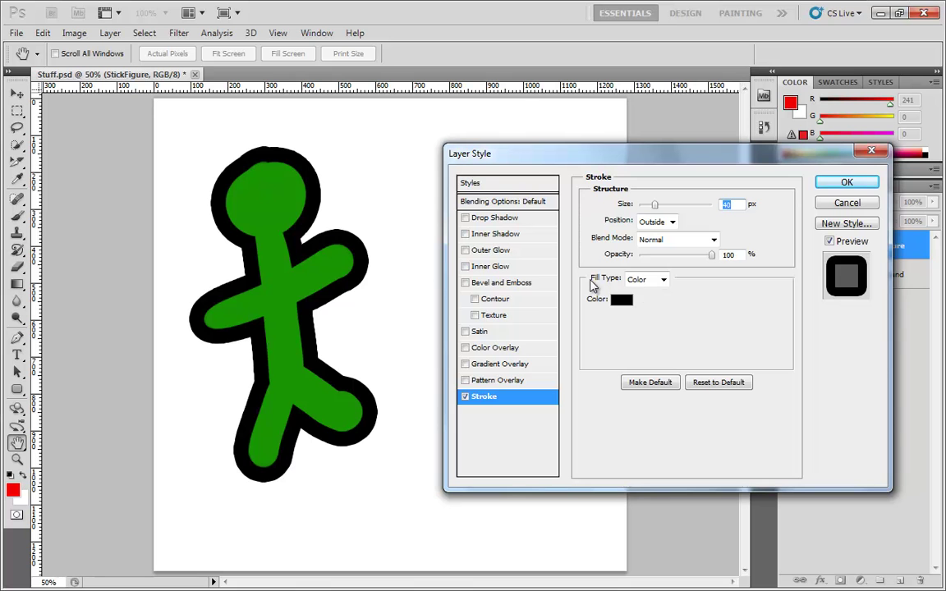
Step: Give the stroke a gradient fill at a 90° angle and apply the style with a size of 7 px
left_click(664, 281)
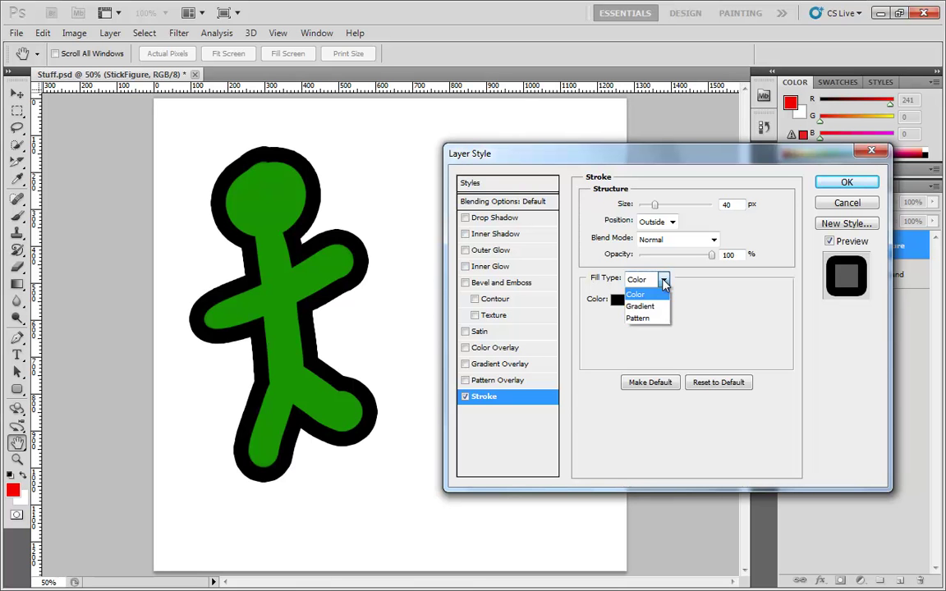
left_click(649, 308)
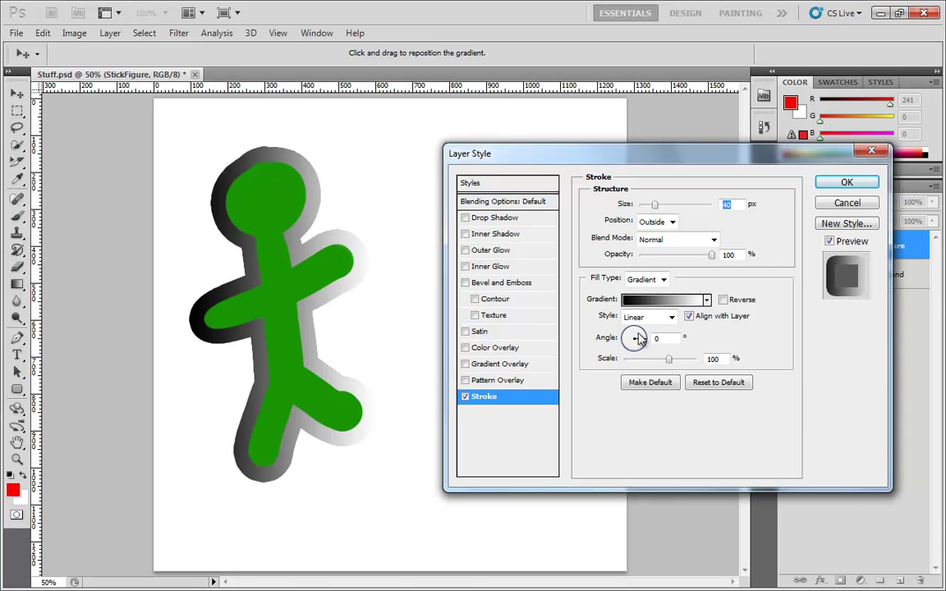
left_click_drag(636, 337, 635, 323)
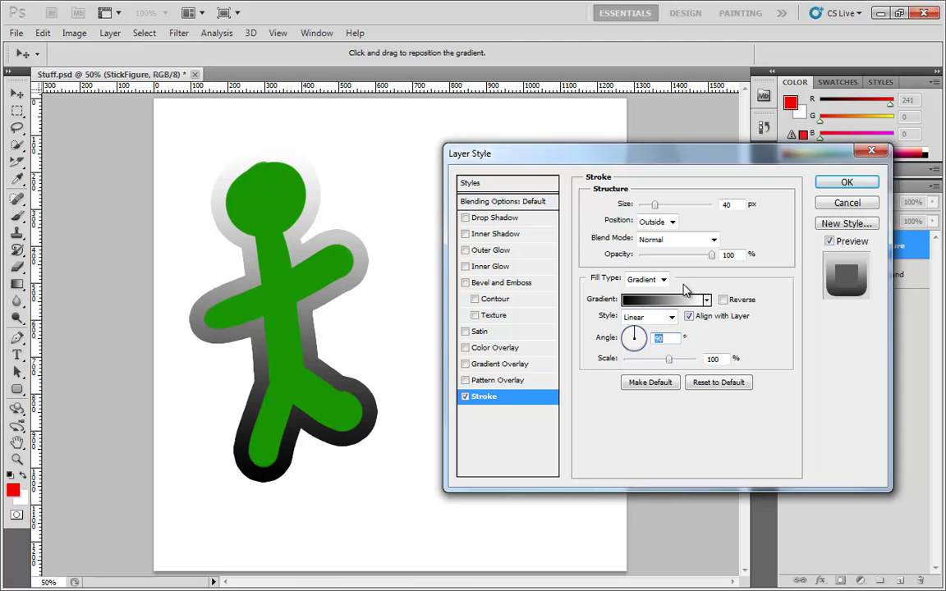
left_click_drag(657, 208, 646, 209)
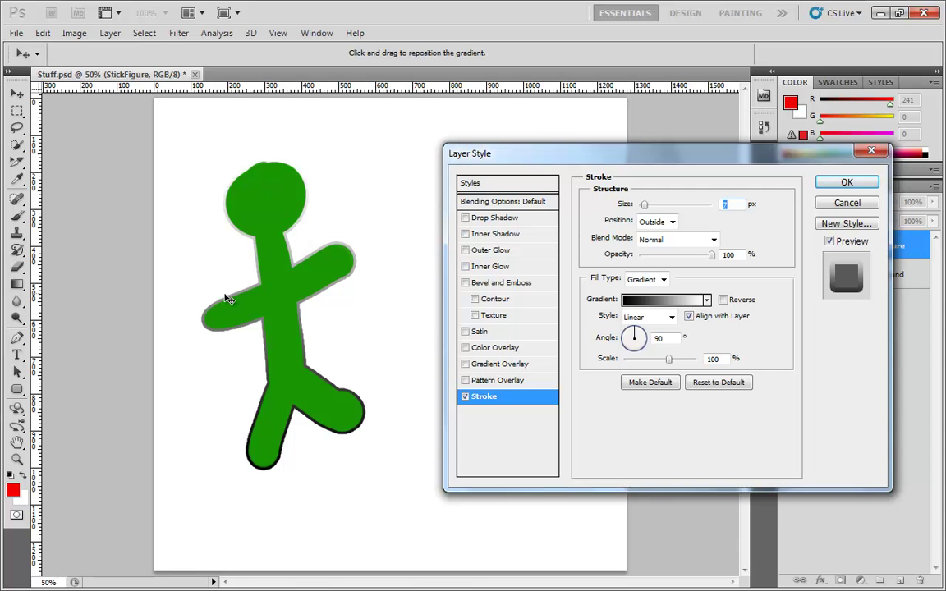
key("Return")
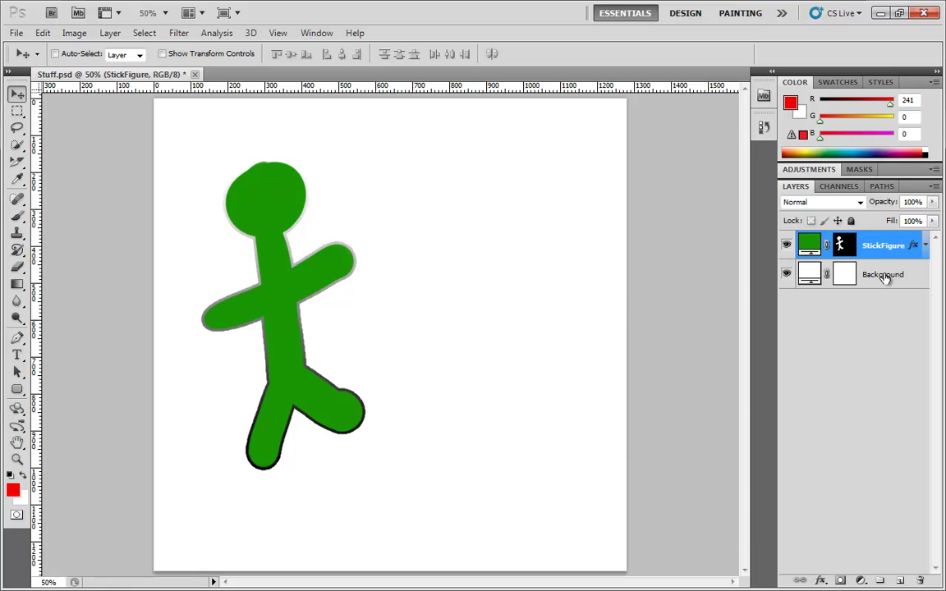
Step: Change the Background fill layer's color to medium gray #707070
double_click(808, 276)
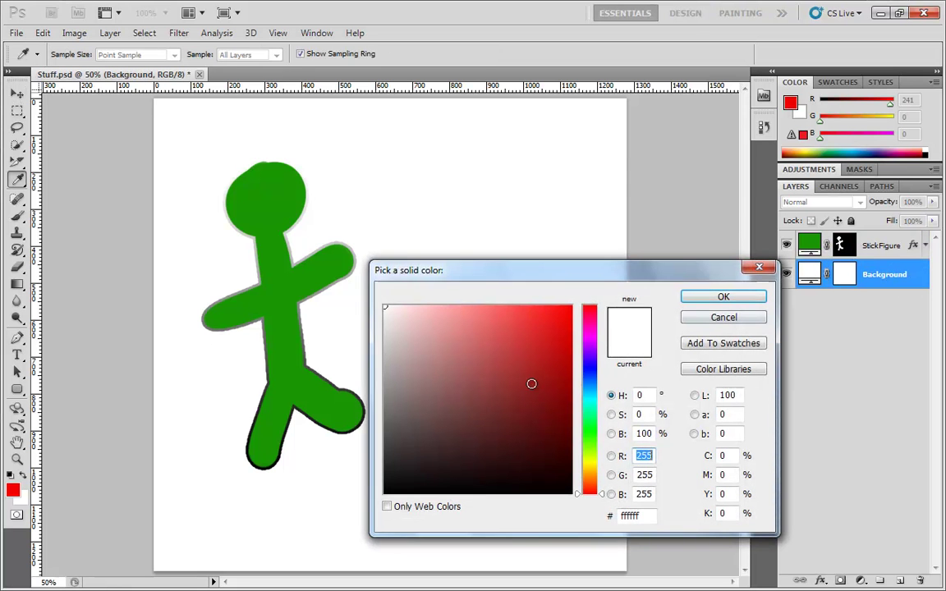
left_click_drag(530, 382, 348, 416)
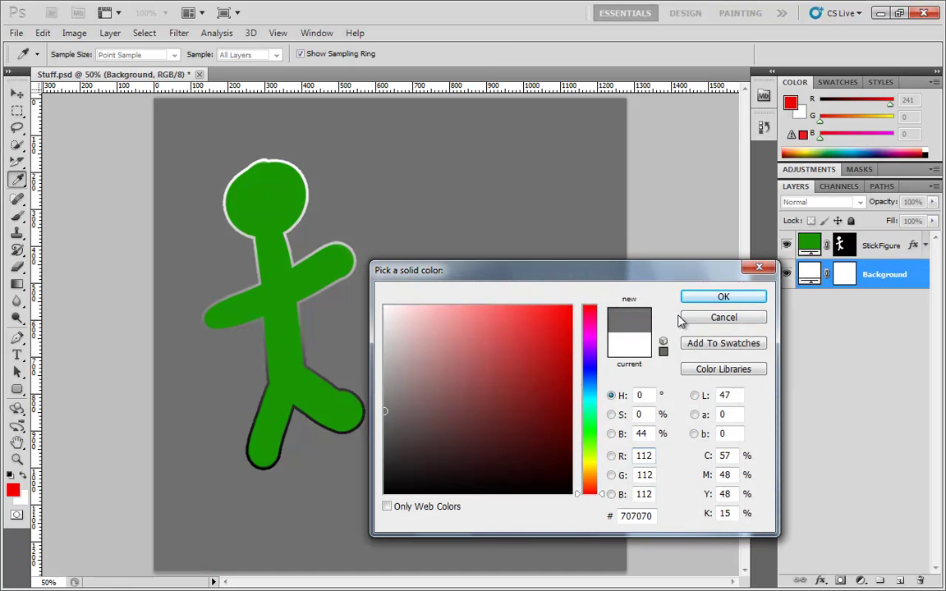
left_click(709, 297)
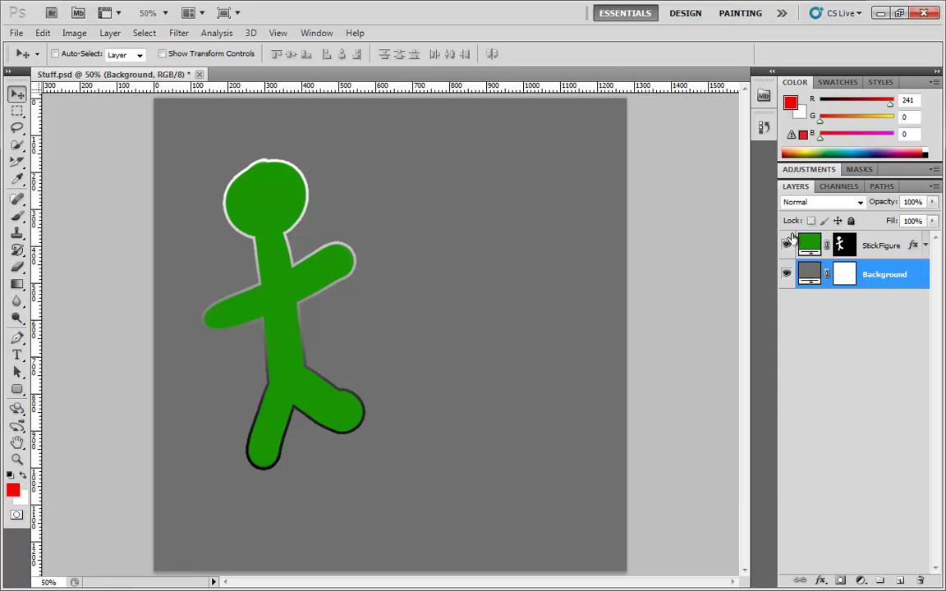
Step: Reopen the StickFigure layer's Stroke settings and set the gradient angle to 87°
double_click(914, 245)
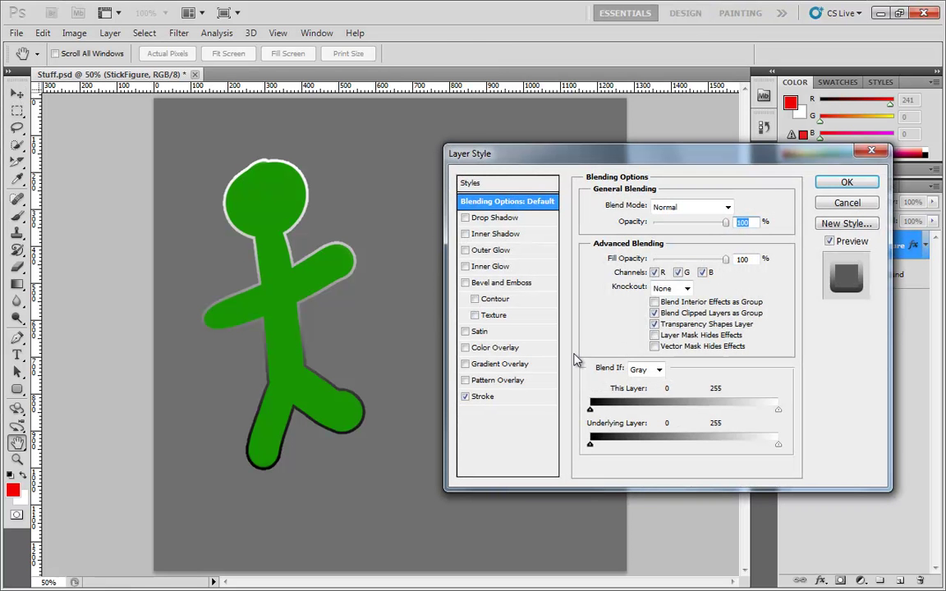
left_click(501, 399)
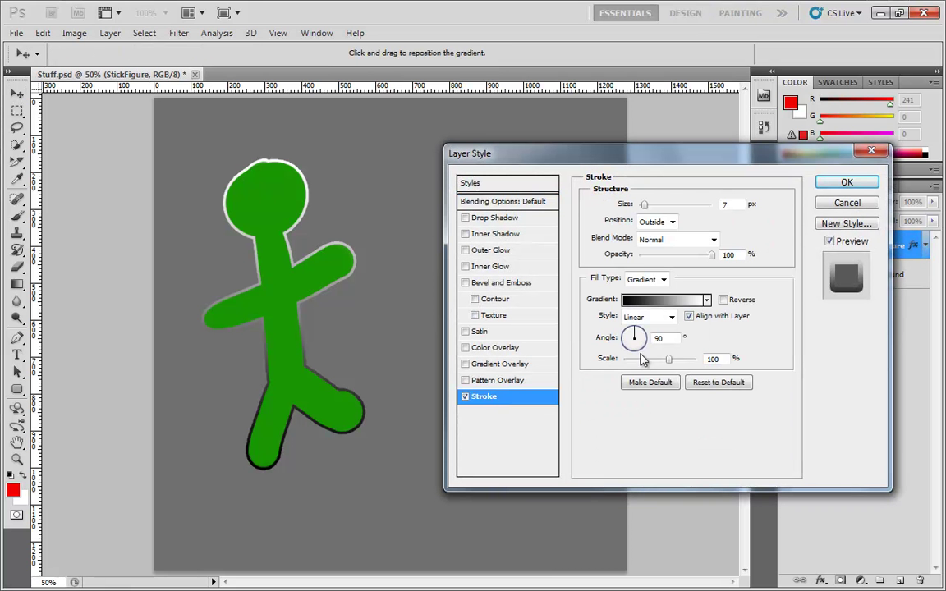
mouse_move(635, 333)
left_mouse_down()
mouse_move(647, 352)
mouse_move(654, 326)
mouse_move(632, 337)
mouse_move(629, 313)
mouse_move(637, 315)
left_mouse_up()
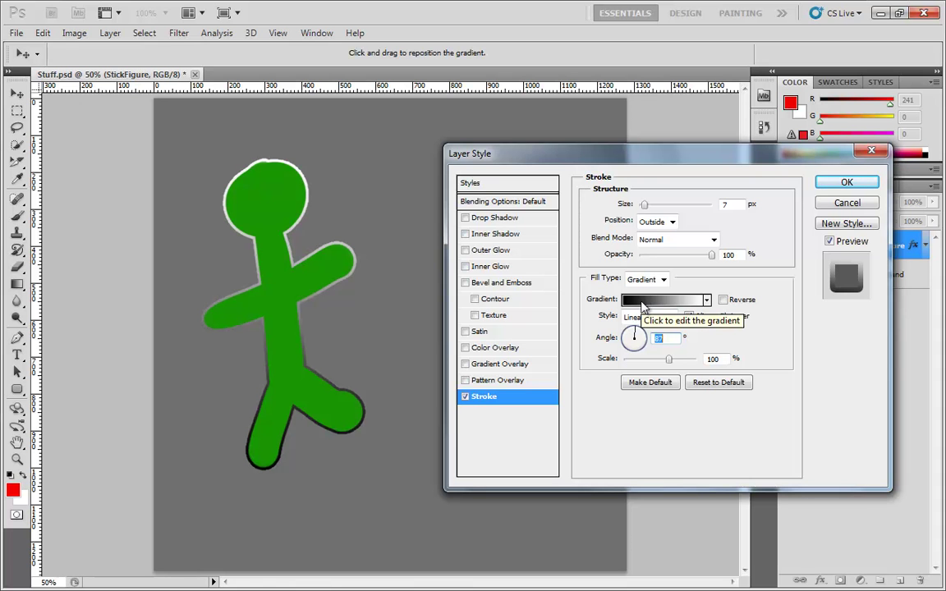
Step: Open the stroke's gradient for editing and try the Violet, Orange and the Black, White presets
left_click(644, 307)
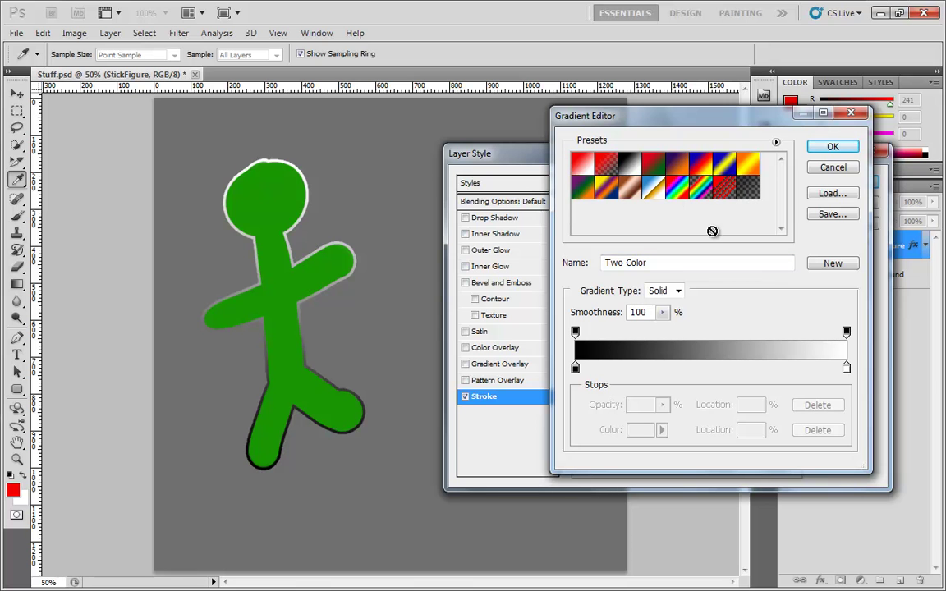
left_click(703, 167)
left_click(677, 165)
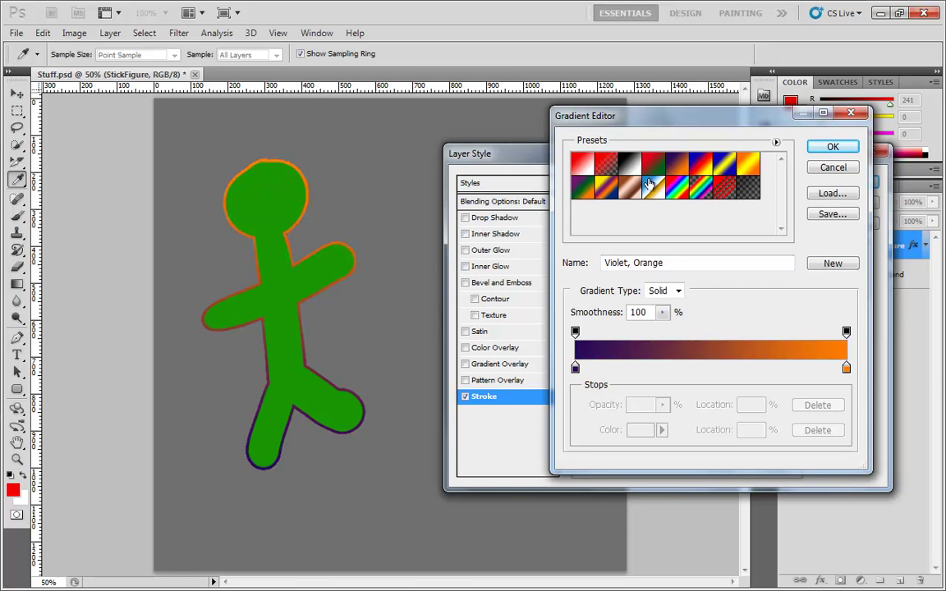
left_click(627, 164)
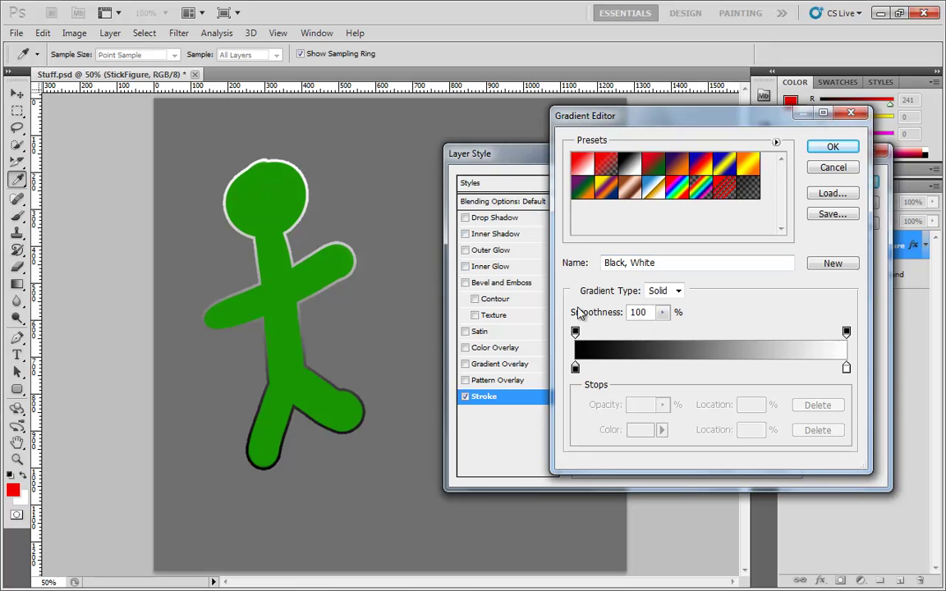
Step: Try the black stop at 43% and the white stop at 73%, return both to the ends, and cancel the gradient edit
left_click_drag(575, 368, 691, 368)
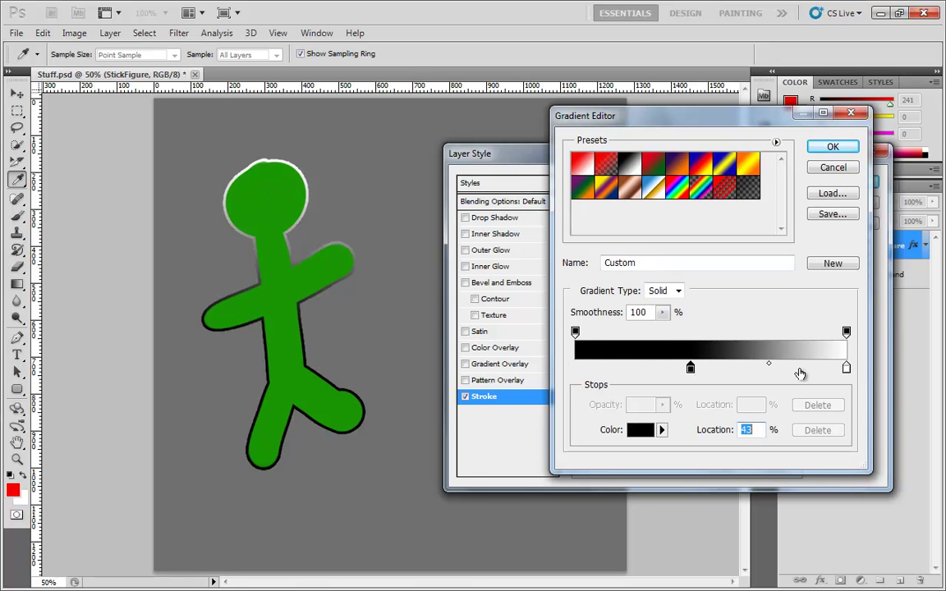
left_click_drag(847, 368, 773, 369)
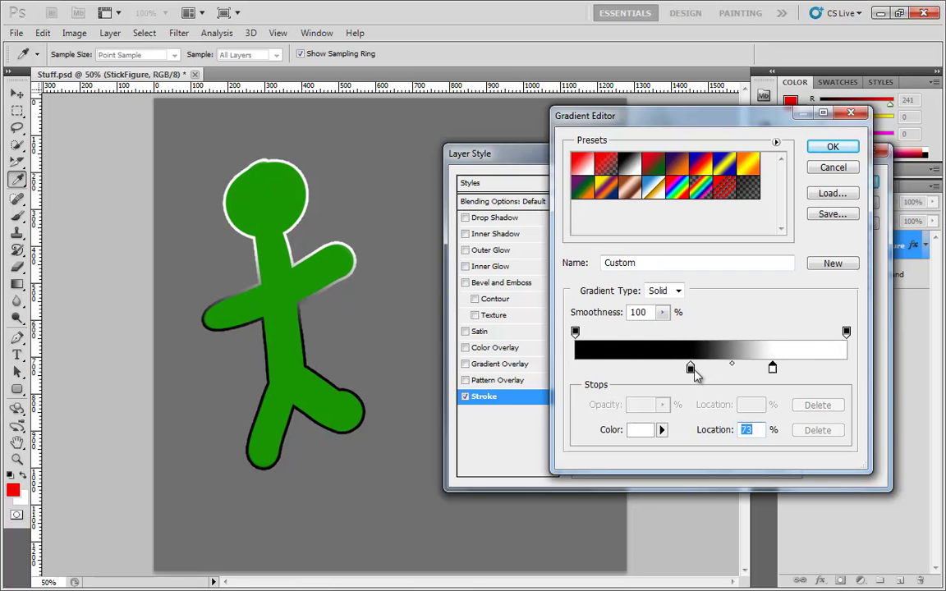
left_click_drag(692, 369, 565, 369)
left_click_drag(771, 369, 847, 369)
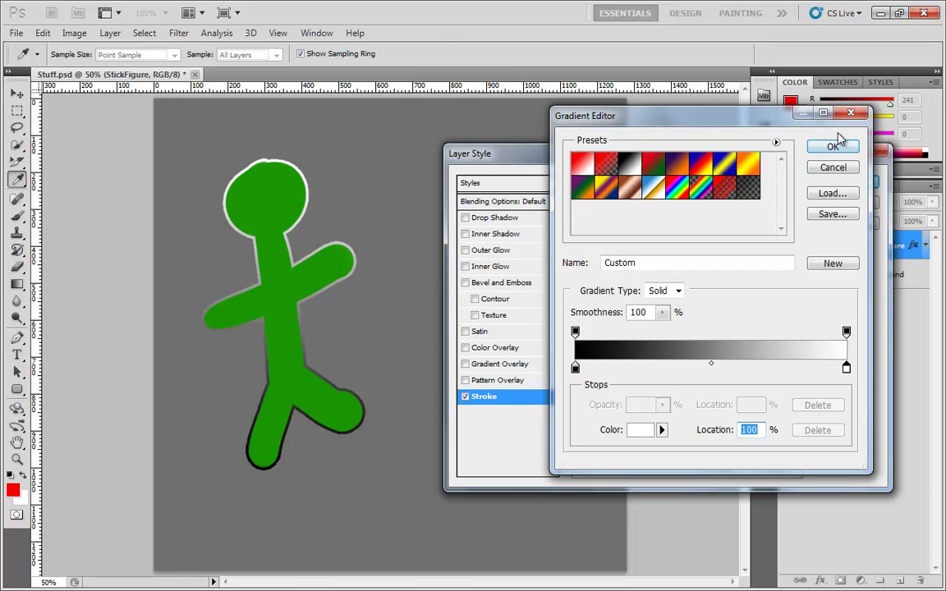
left_click(834, 167)
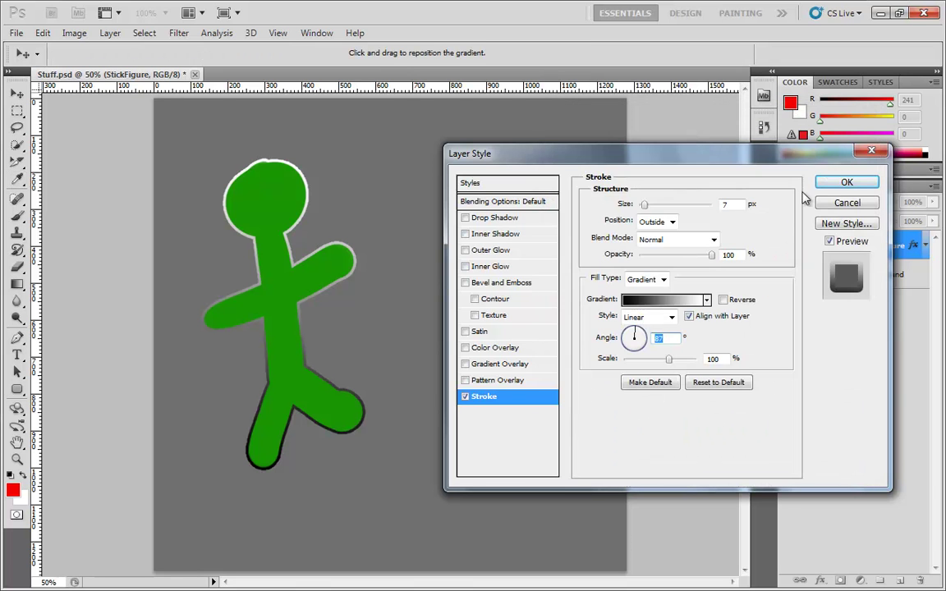
Step: Try the red-to-green preset, return to black-to-white, and switch the stroke gradient's Reverse option on and off
left_click(708, 300)
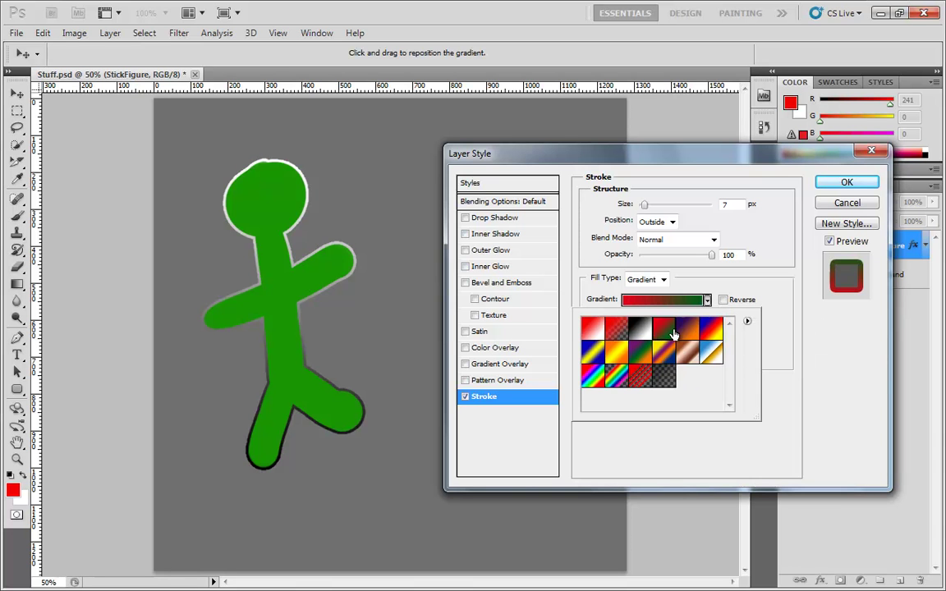
left_click(667, 328)
left_click(645, 328)
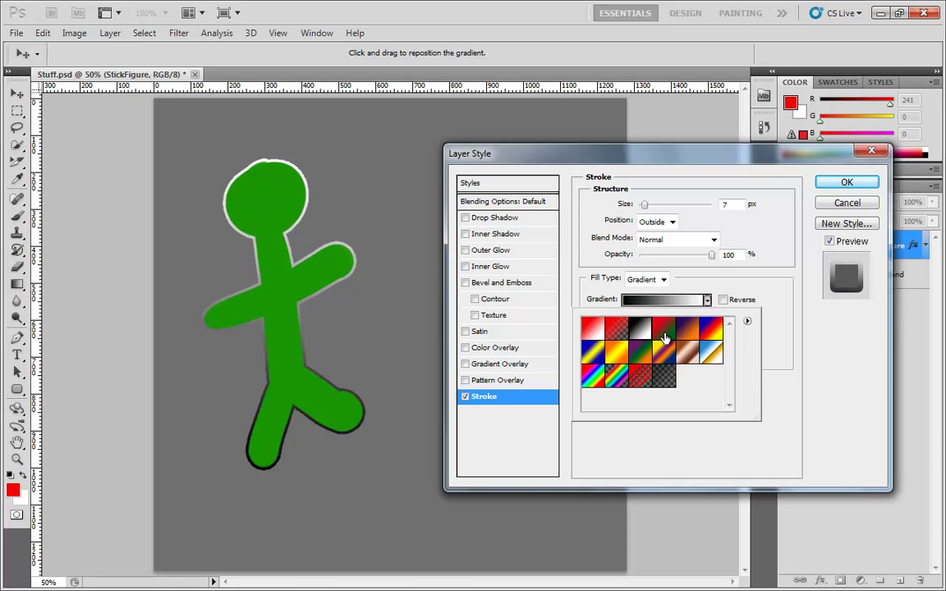
left_click(790, 361)
left_click(724, 300)
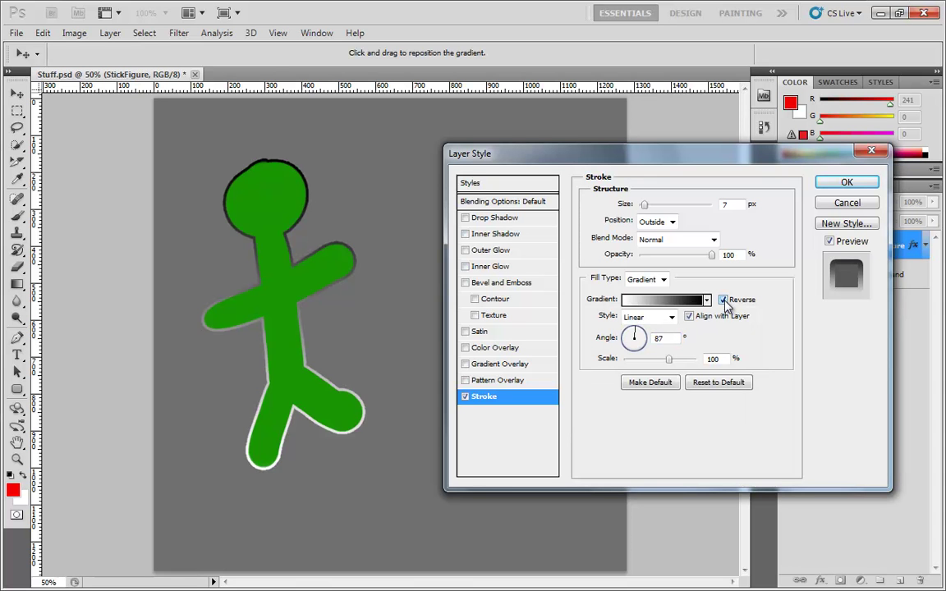
left_click(724, 300)
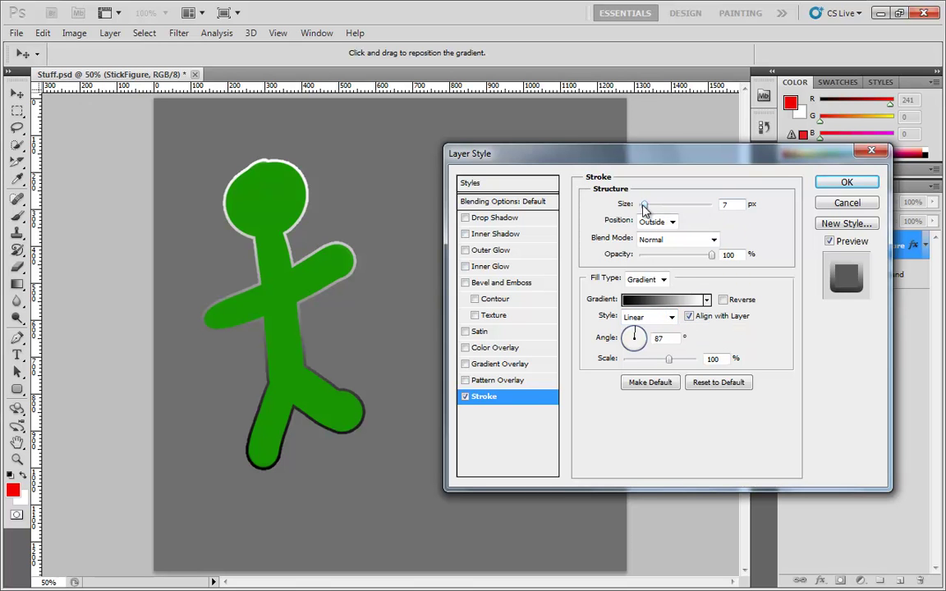
Step: Enlarge the stroke to 95 px, give its gradient the Radial style, and reposition the gradient on the canvas
mouse_move(645, 208)
left_mouse_down()
mouse_move(712, 211)
mouse_move(669, 213)
left_mouse_up()
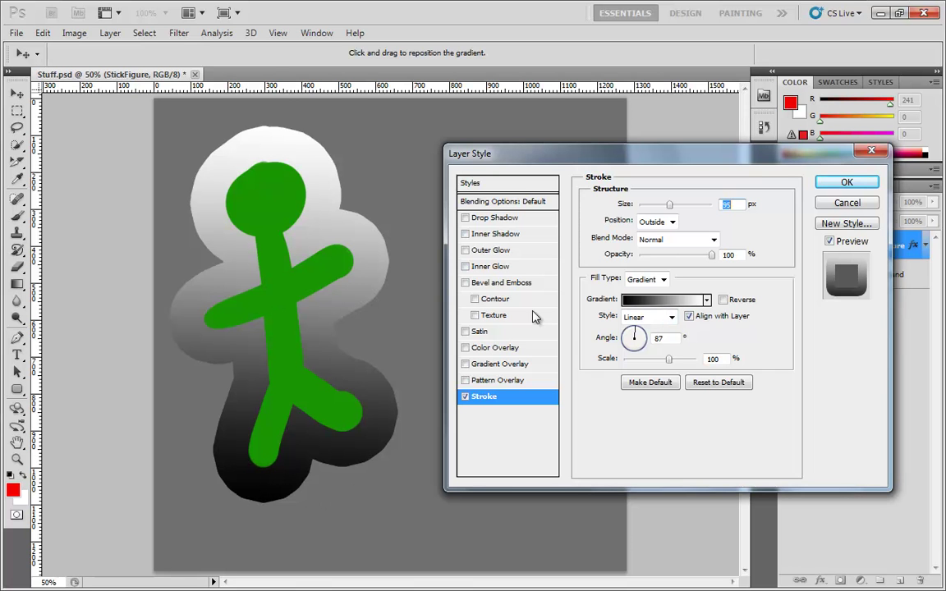
left_click(672, 319)
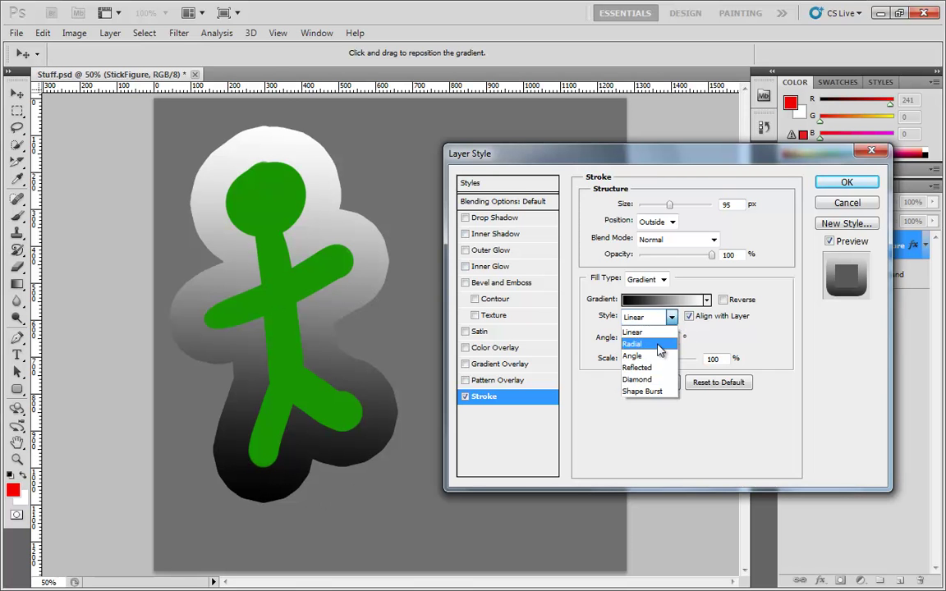
left_click(637, 342)
mouse_move(309, 341)
left_mouse_down()
mouse_move(296, 348)
mouse_move(289, 284)
mouse_move(321, 229)
mouse_move(343, 329)
mouse_move(344, 254)
mouse_move(296, 344)
mouse_move(346, 226)
mouse_move(324, 330)
mouse_move(329, 238)
left_mouse_up()
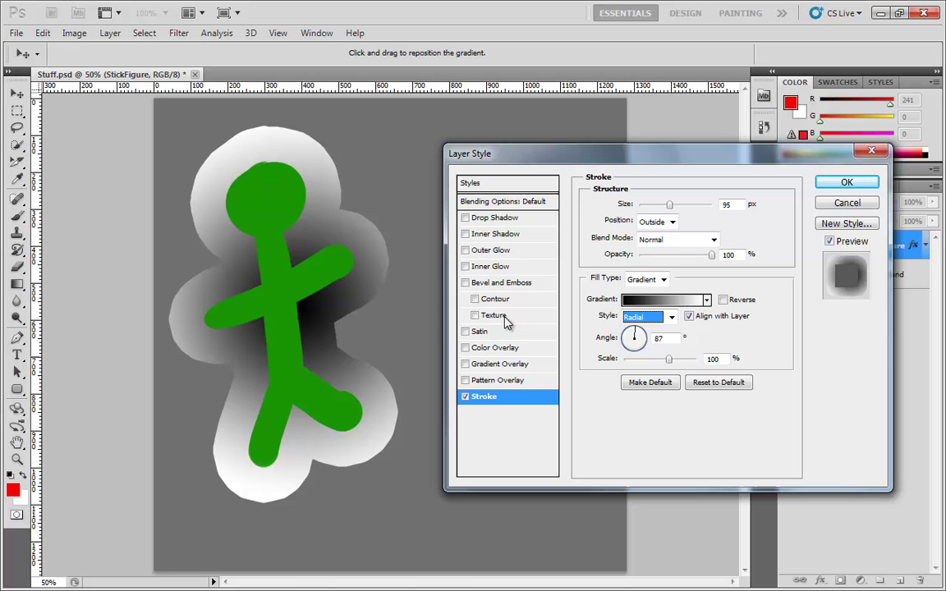
Step: Return the stroke gradient to the Linear style, shift it on the figure, and switch Align with Layer off and on
left_click(671, 317)
left_click(655, 332)
mouse_move(302, 376)
left_mouse_down()
mouse_move(317, 215)
mouse_move(306, 394)
mouse_move(299, 263)
mouse_move(281, 447)
mouse_move(292, 234)
mouse_move(286, 391)
mouse_move(289, 322)
left_mouse_up()
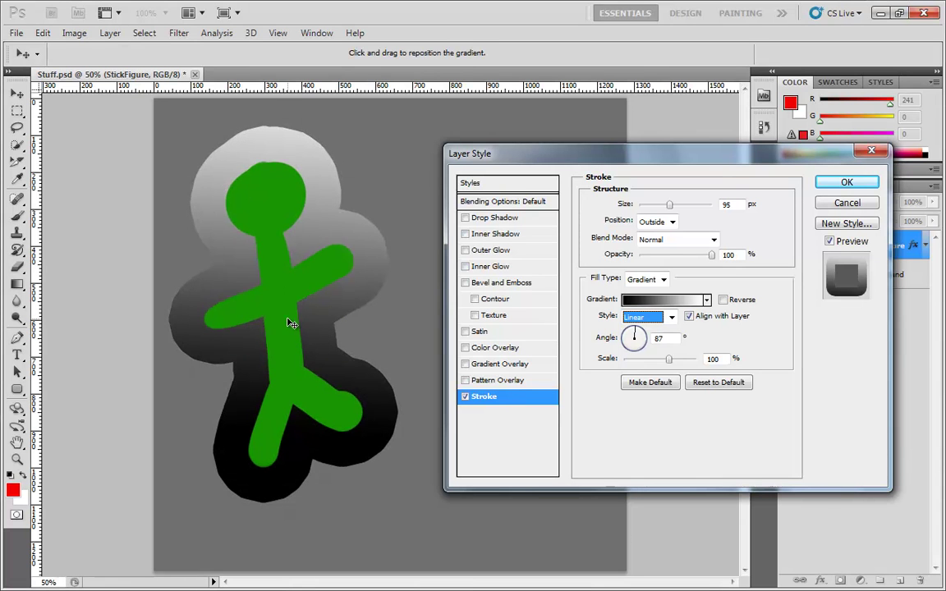
left_click(689, 318)
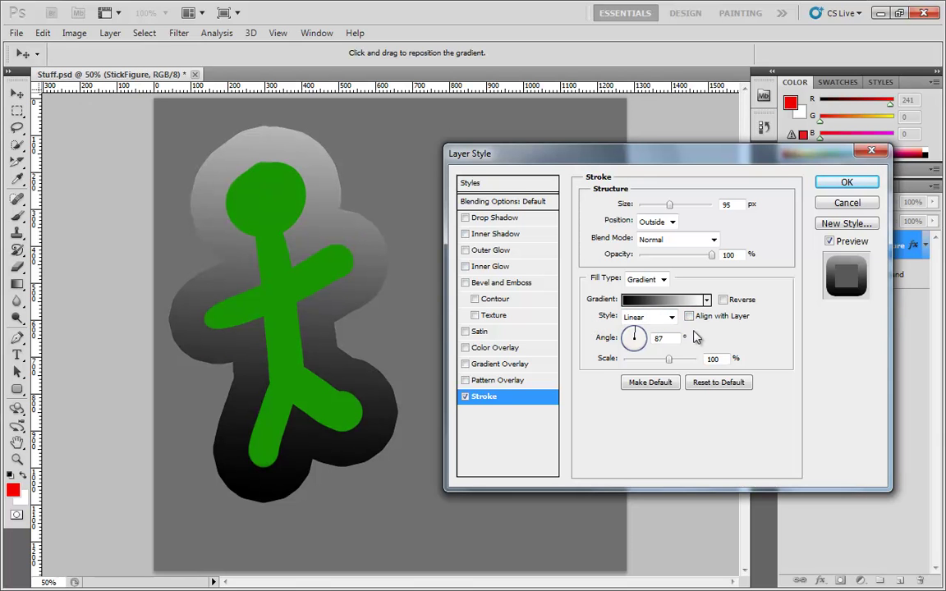
left_click(689, 317)
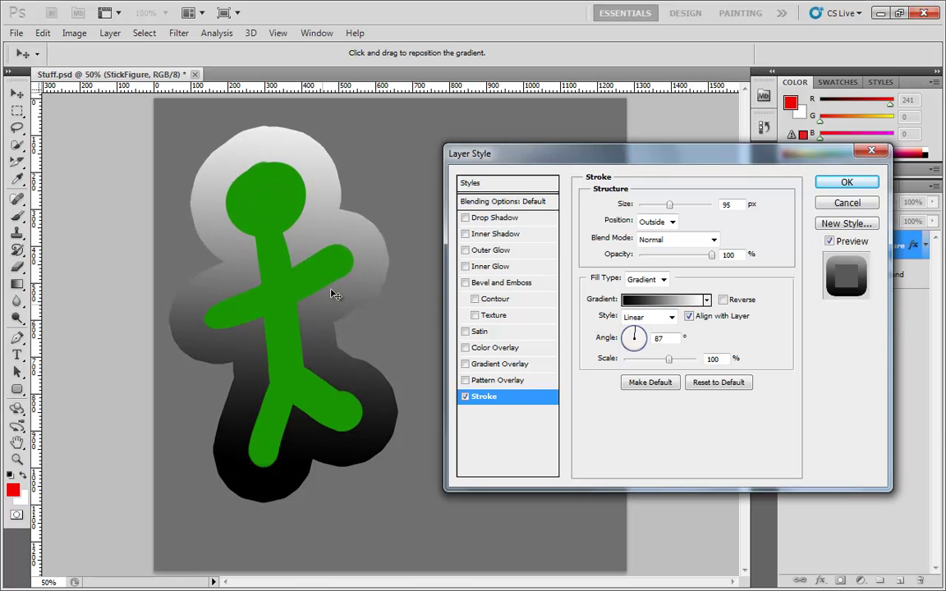
Step: Try the Angle gradient style on the stroke and move its center around the figure
left_click(671, 317)
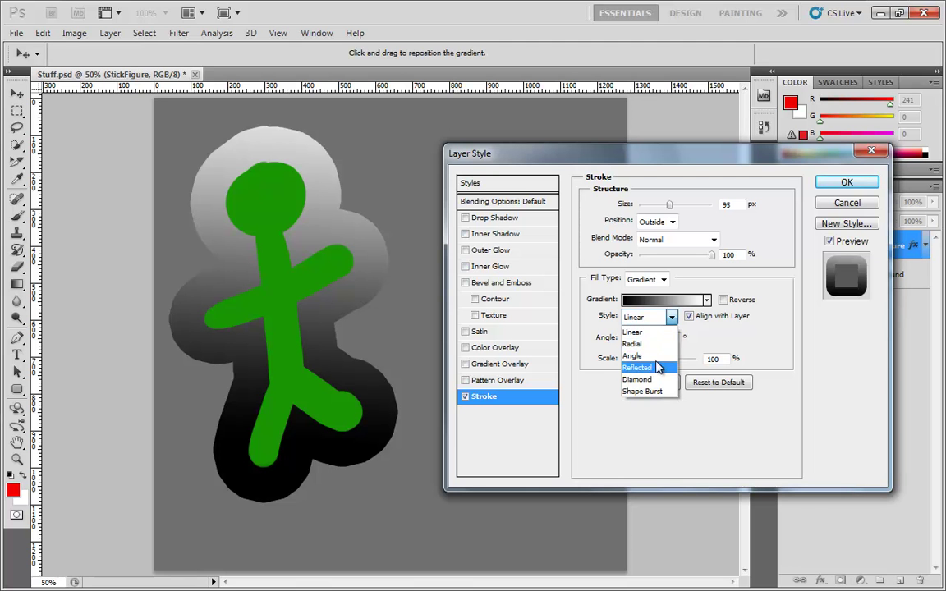
left_click(635, 356)
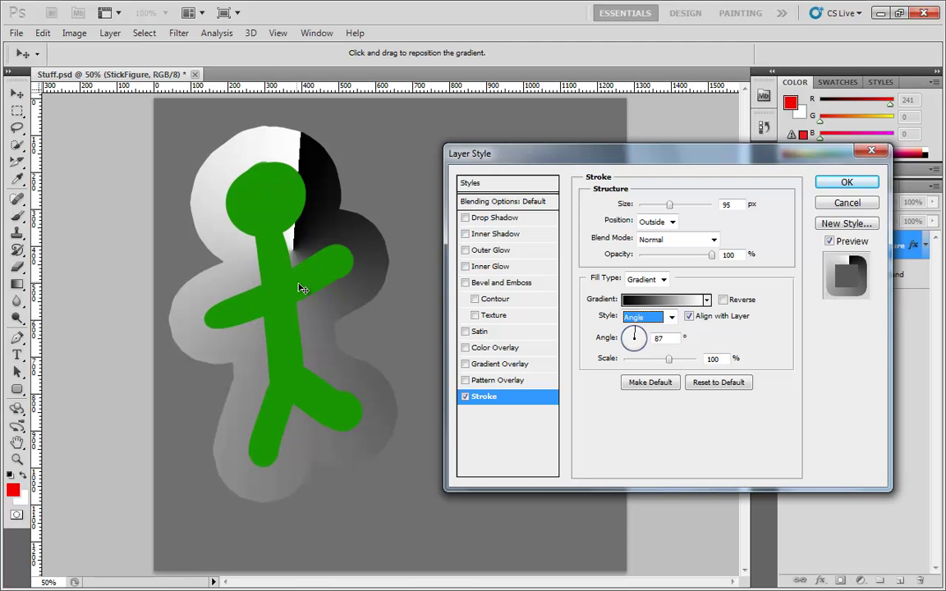
left_click_drag(297, 252, 314, 333)
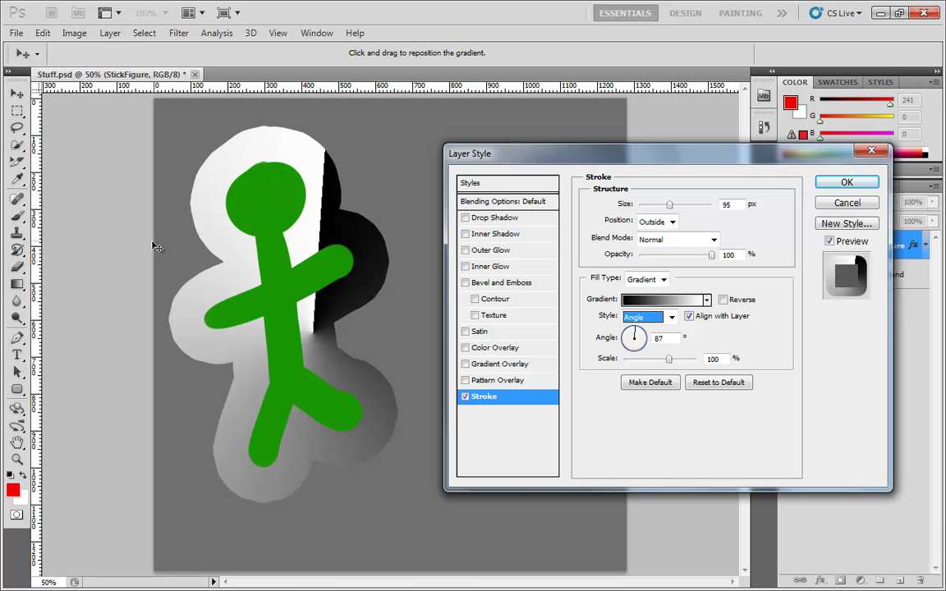
mouse_move(268, 168)
left_mouse_down()
mouse_move(264, 185)
mouse_move(334, 200)
left_mouse_up()
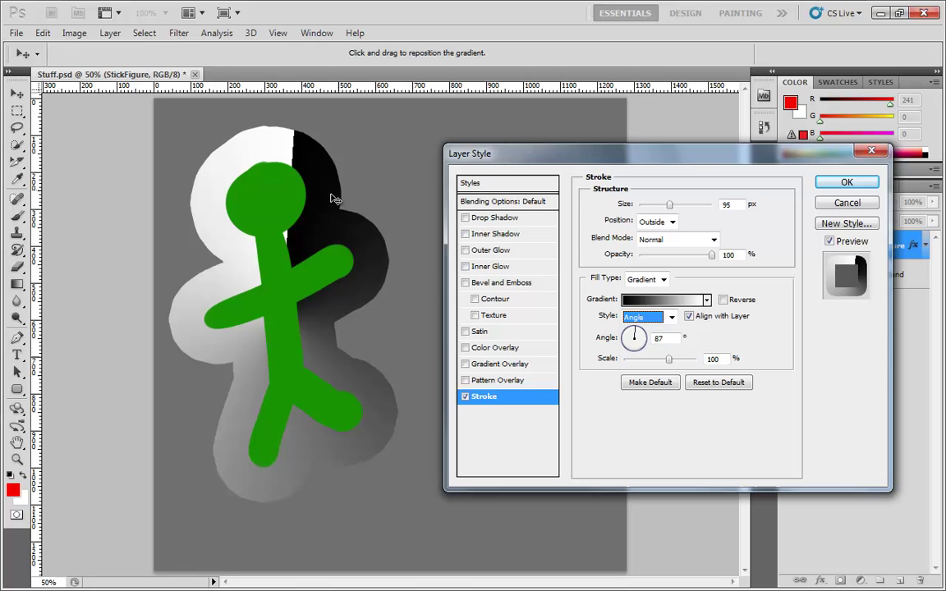
Step: Try the Reflected gradient style on the stroke and shift the gradient across the figure
left_click(672, 317)
left_click(637, 367)
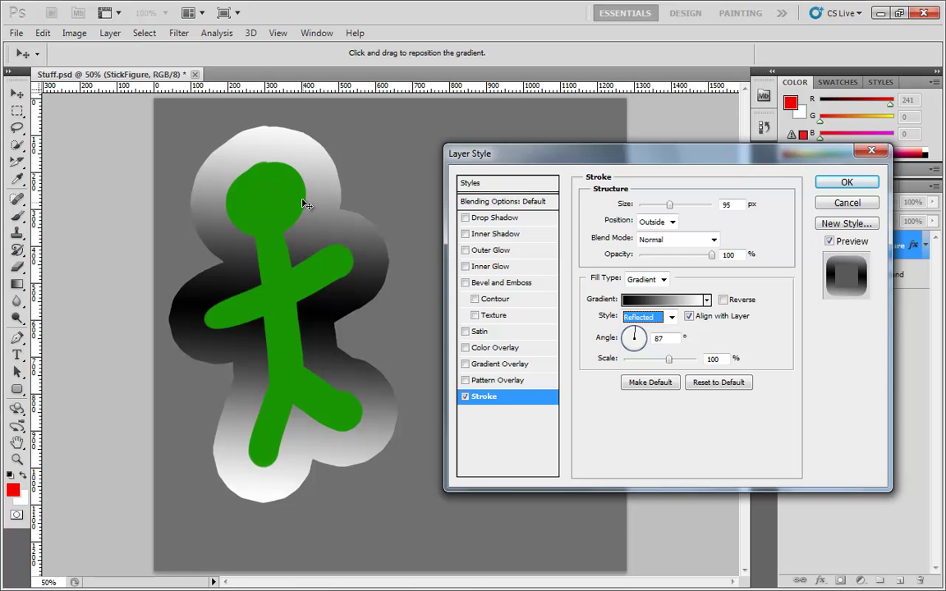
mouse_move(303, 203)
left_mouse_down()
mouse_move(362, 209)
mouse_move(359, 271)
left_mouse_up()
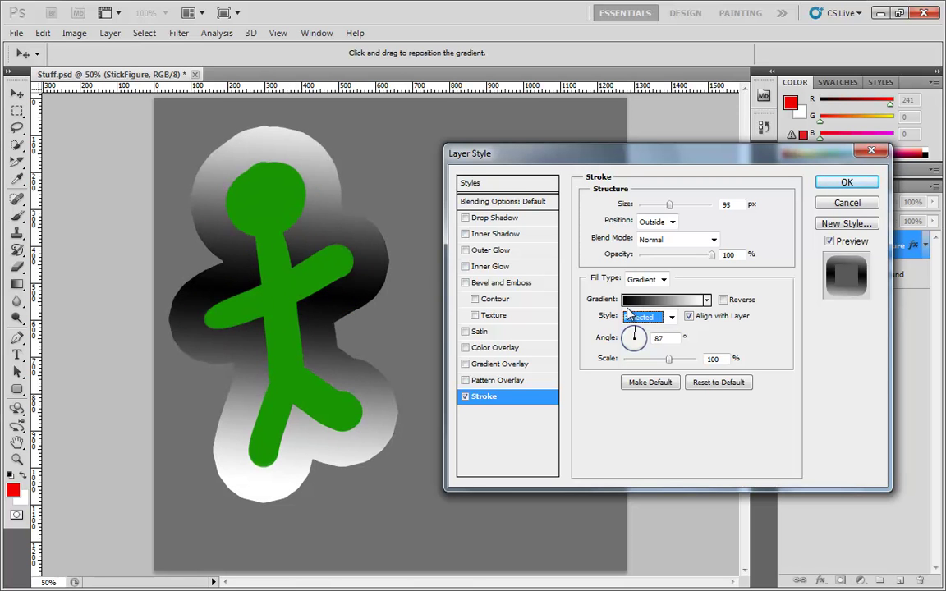
Step: Try the Diamond gradient style on the stroke and move its center over the figure
left_click(671, 317)
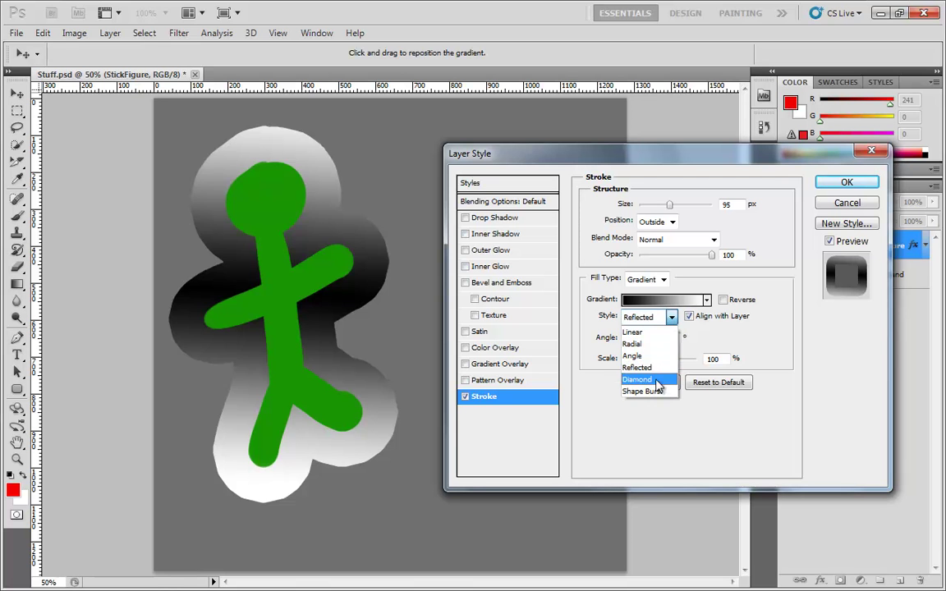
left_click(639, 380)
mouse_move(341, 308)
left_mouse_down()
mouse_move(302, 222)
mouse_move(277, 244)
mouse_move(297, 242)
left_mouse_up()
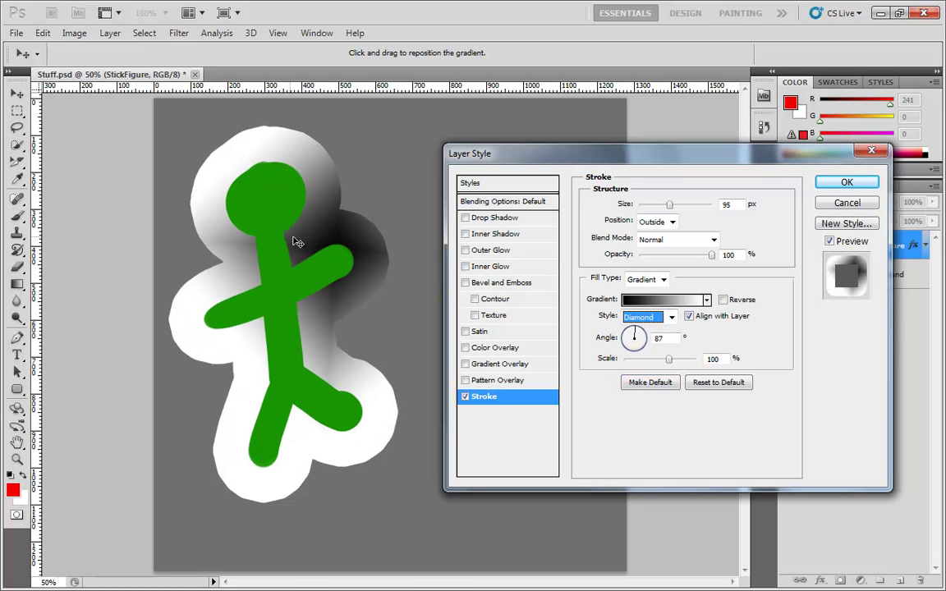
Step: Set the stroke's gradient style to Shape Burst
left_click(671, 317)
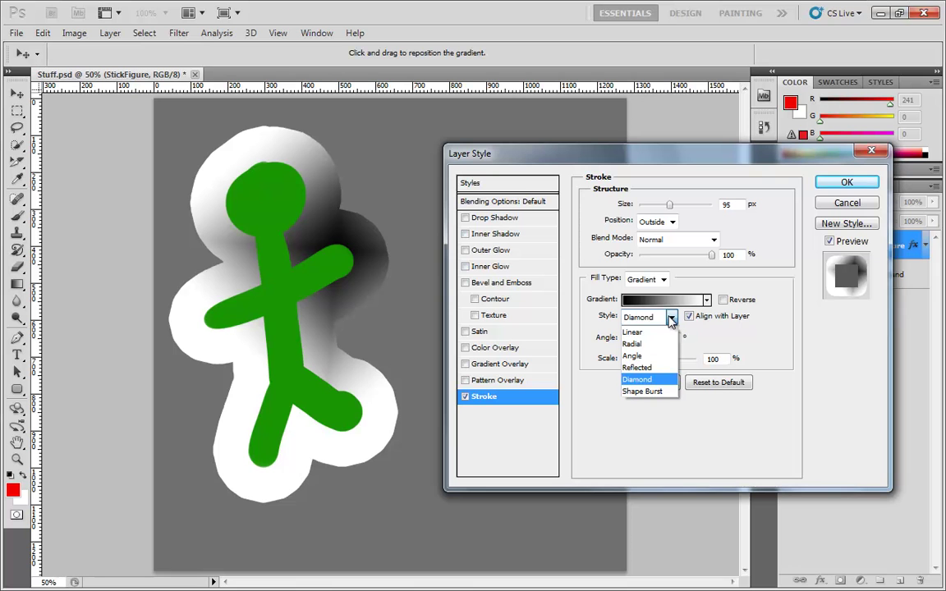
left_click(662, 393)
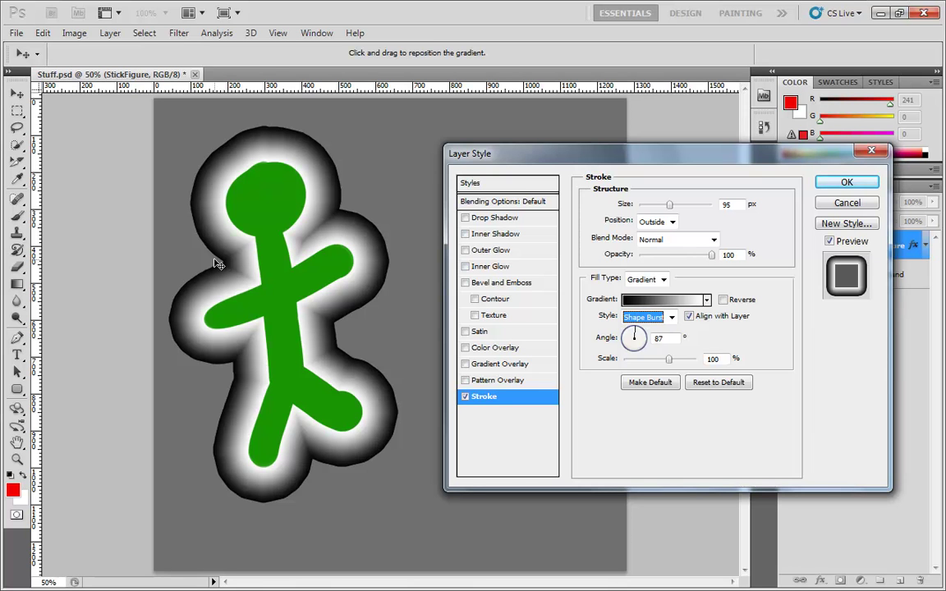
Step: Try an Outer Glow with the Precise technique on the figure, and disable the effect again
left_click(484, 251)
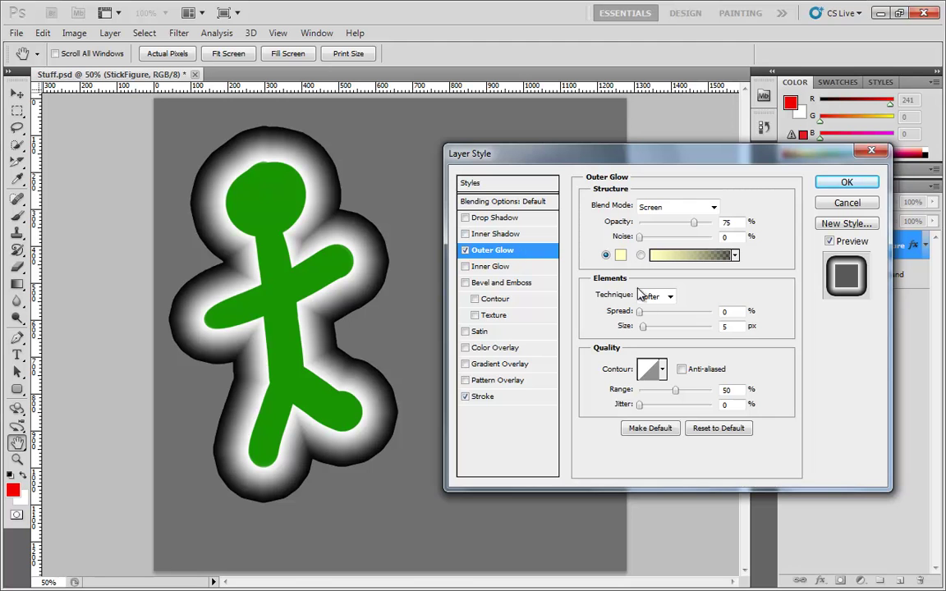
left_click(663, 296)
left_click(466, 251)
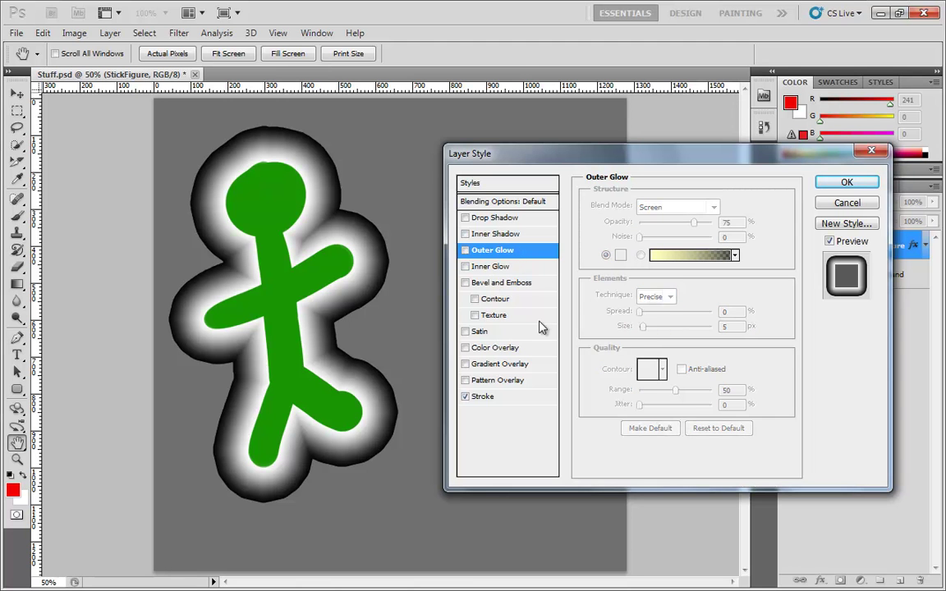
Step: Return to the Stroke settings, reduce the size to 16 px, and enlarge it to 150 px
left_click(493, 398)
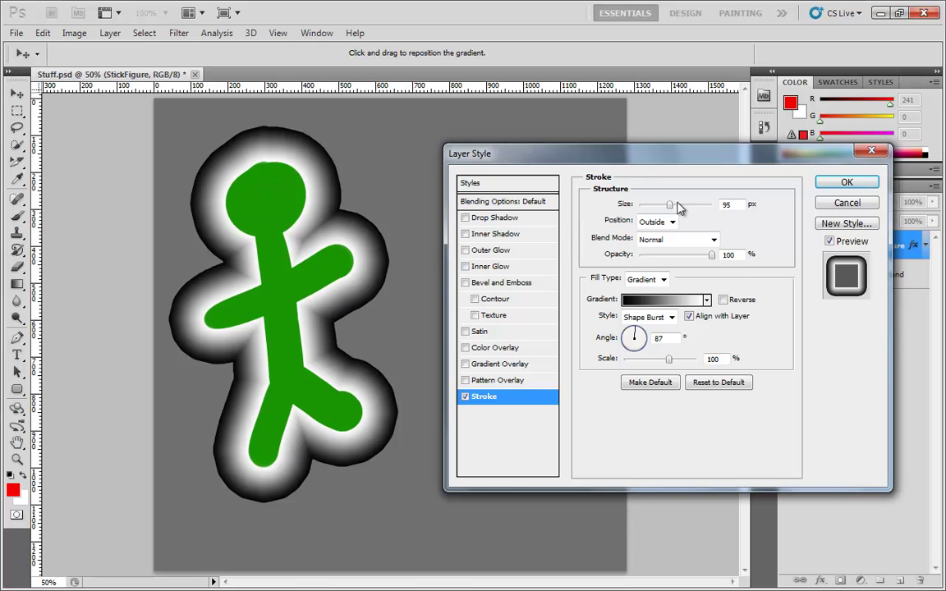
left_click_drag(669, 204, 649, 205)
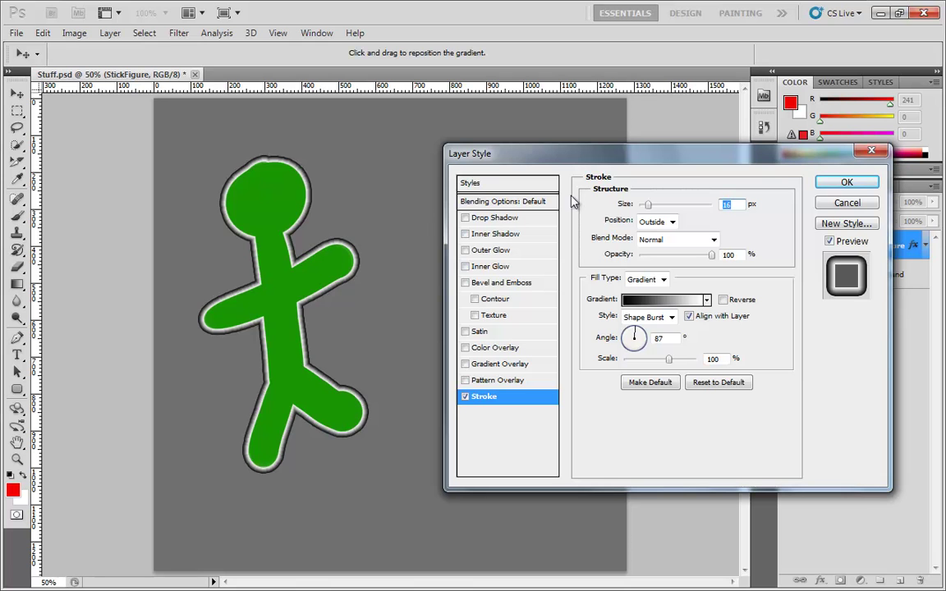
left_click_drag(648, 204, 685, 214)
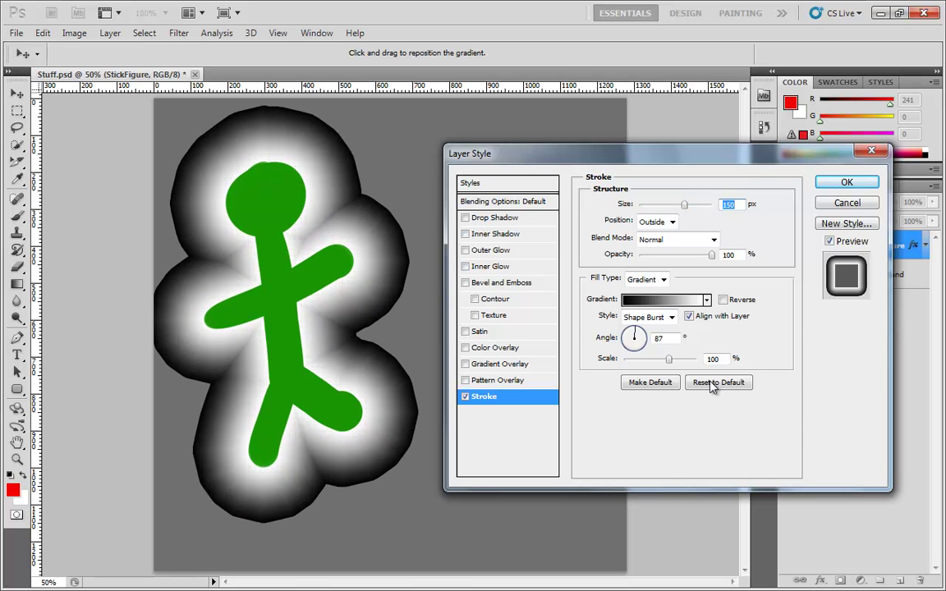
Step: Switch the stroke's gradient to the Linear style, with an angle of 78° and a scale of 93%
left_click(672, 319)
left_click(653, 328)
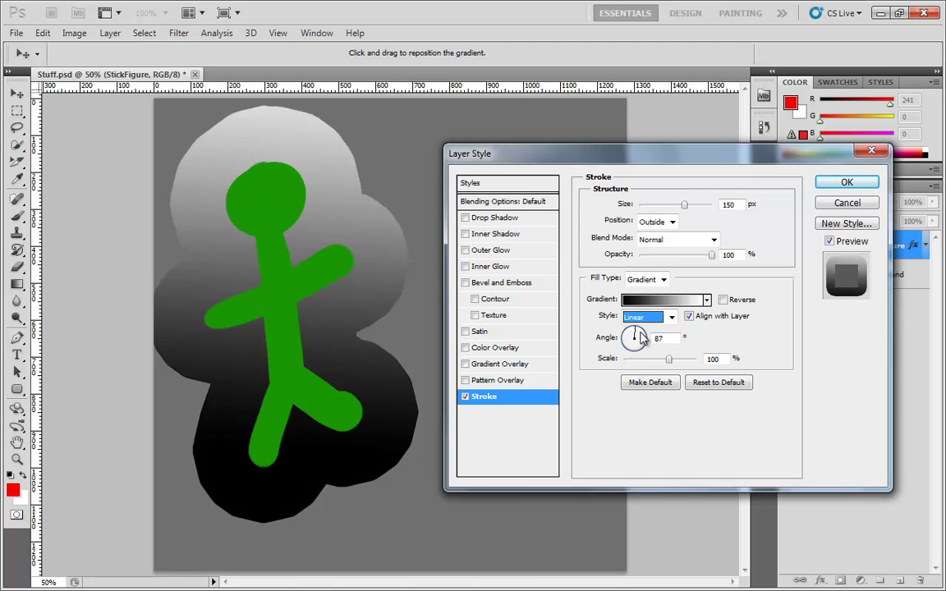
left_click(643, 339)
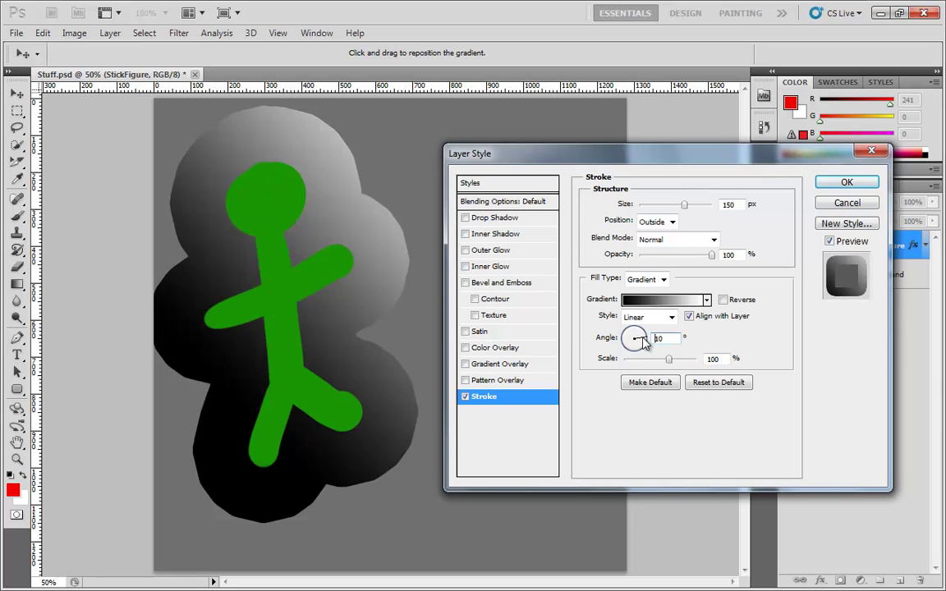
mouse_move(643, 343)
left_mouse_down()
mouse_move(626, 338)
mouse_move(632, 344)
mouse_move(638, 333)
mouse_move(656, 361)
mouse_move(629, 364)
mouse_move(677, 362)
mouse_move(653, 362)
mouse_move(662, 359)
left_mouse_up()
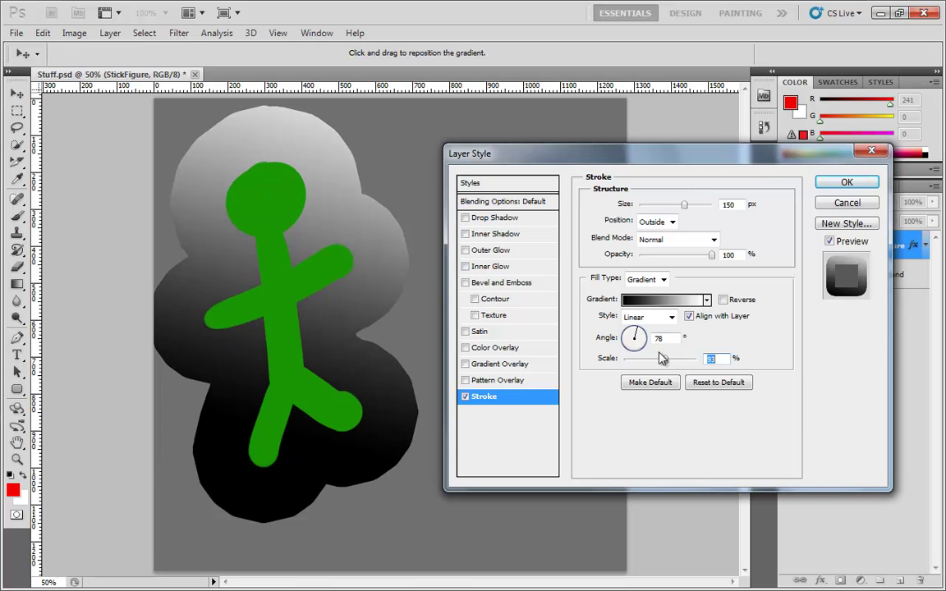
Step: Change the stroke's fill type to Pattern and choose the pebble rock pattern
left_click(665, 280)
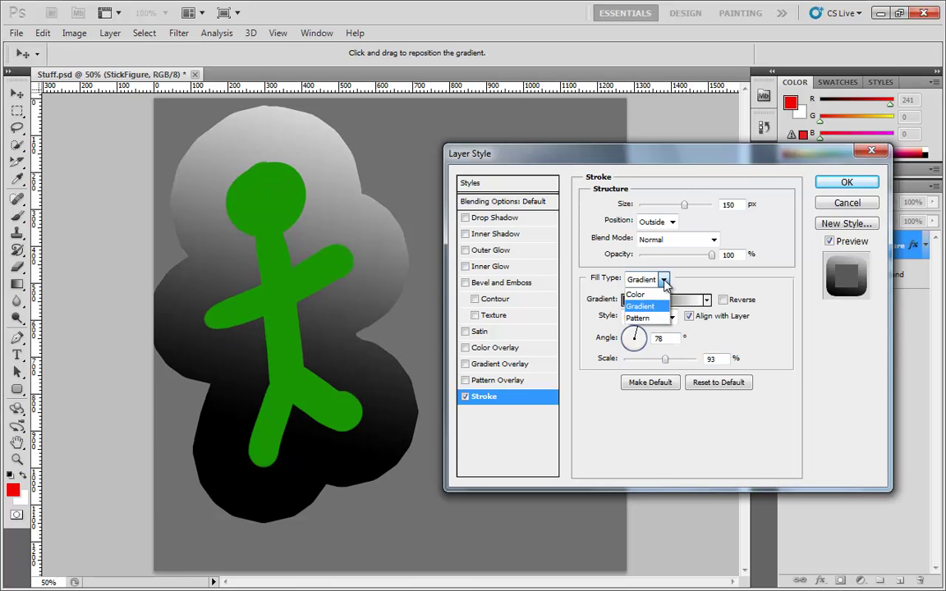
left_click(649, 319)
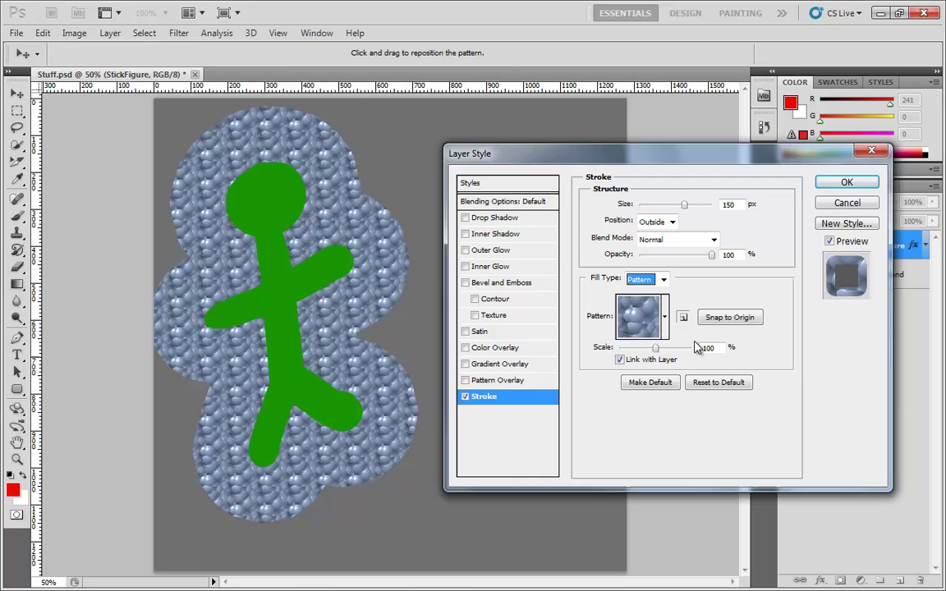
left_click(646, 318)
left_click(640, 362)
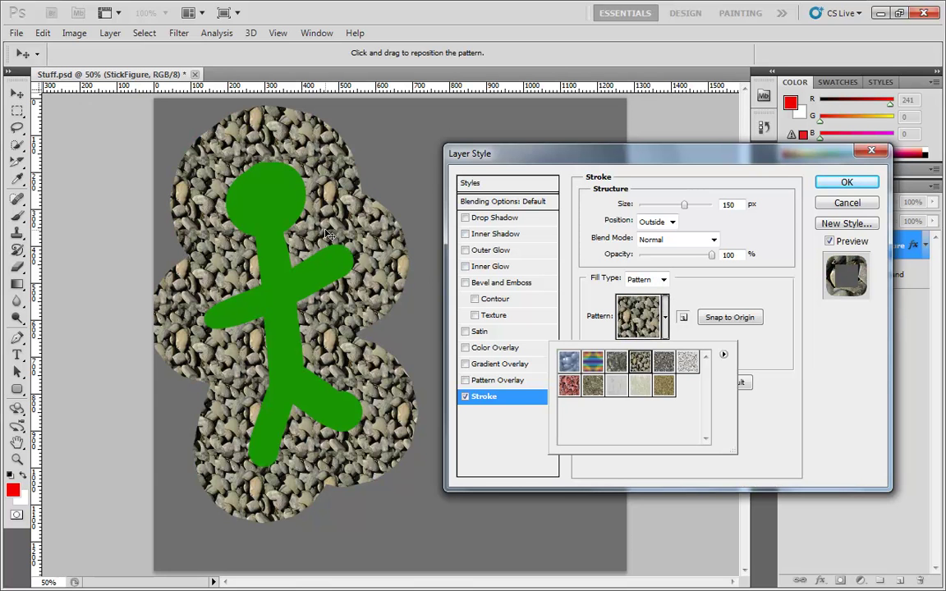
left_click(798, 361)
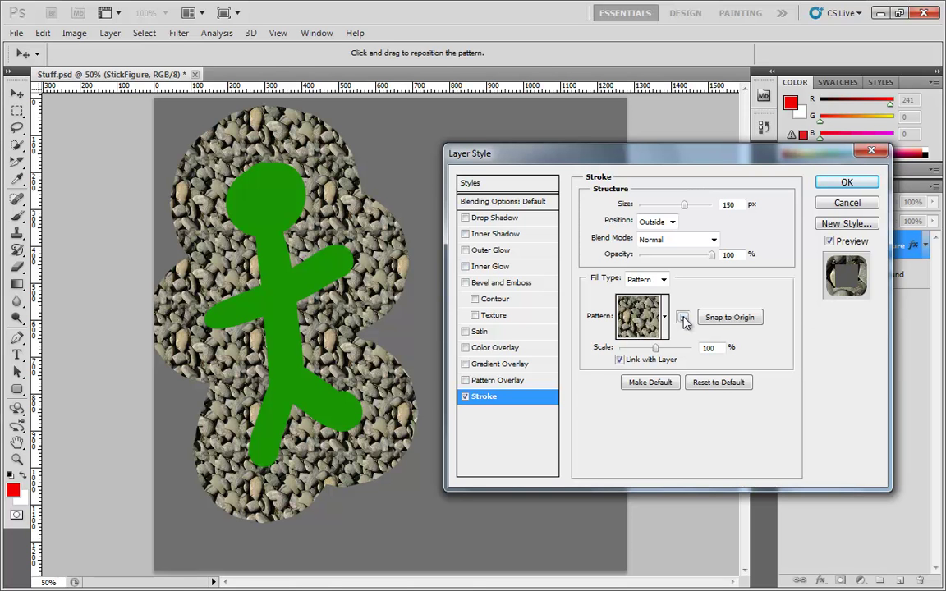
Step: Snap the stroke pattern to the origin and reposition it around the figure
left_click(739, 318)
mouse_move(280, 211)
left_mouse_down()
mouse_move(373, 161)
mouse_move(424, 250)
mouse_move(429, 285)
left_mouse_up()
mouse_move(383, 254)
left_mouse_down()
mouse_move(368, 248)
mouse_move(343, 205)
left_mouse_up()
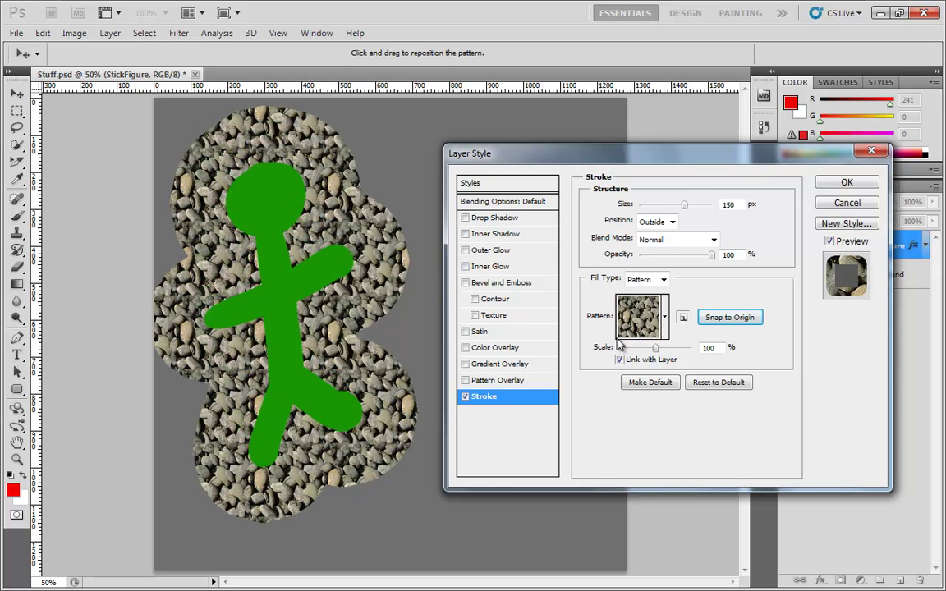
Step: Try the stroke pattern at a much larger scale, at 19% and at 146%, repositioning it at each size
left_click_drag(657, 355, 684, 348)
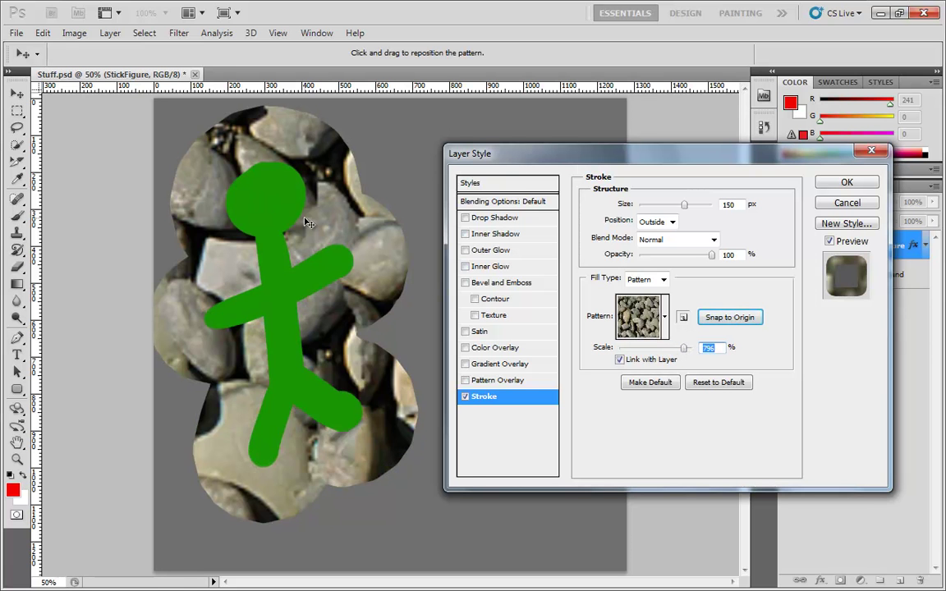
mouse_move(304, 218)
left_mouse_down()
mouse_move(267, 345)
mouse_move(311, 331)
mouse_move(310, 365)
mouse_move(331, 336)
left_mouse_up()
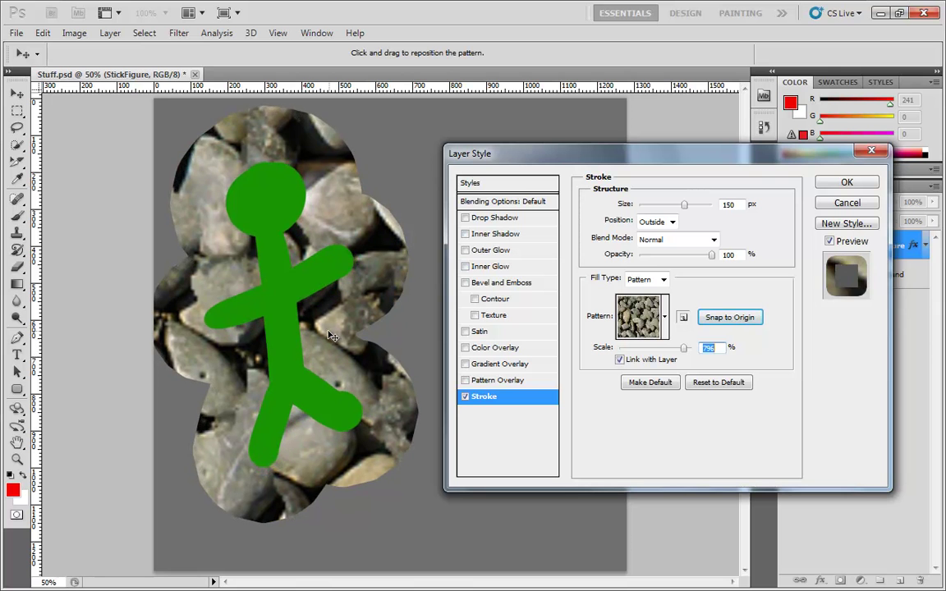
left_click_drag(676, 352, 627, 349)
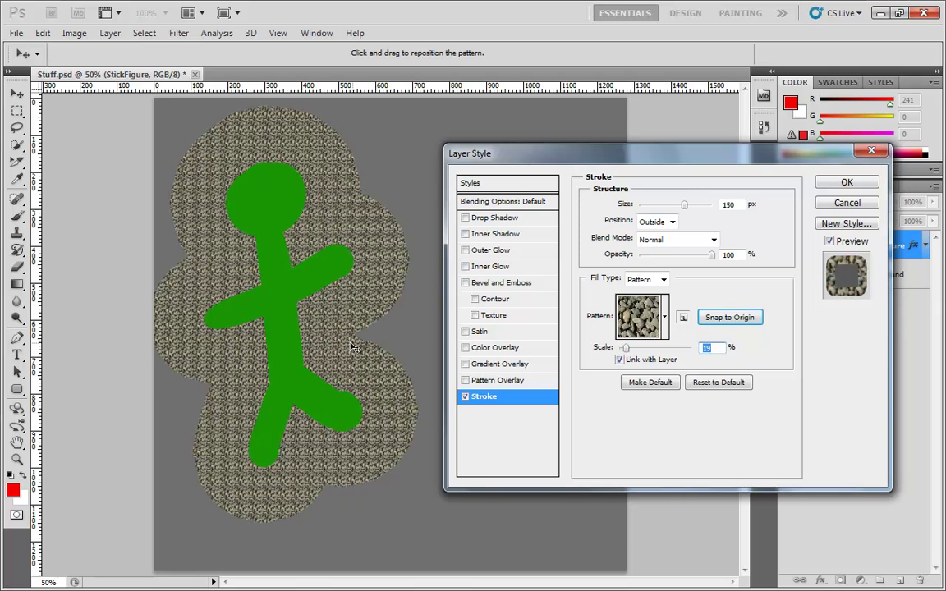
left_click_drag(351, 344, 345, 325)
left_click_drag(627, 349, 658, 348)
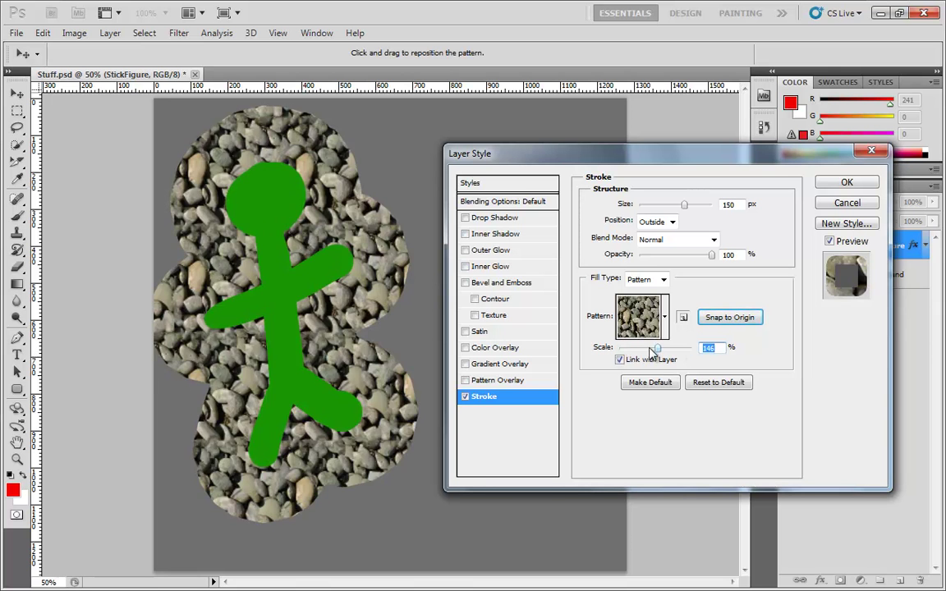
left_click_drag(337, 338, 277, 234)
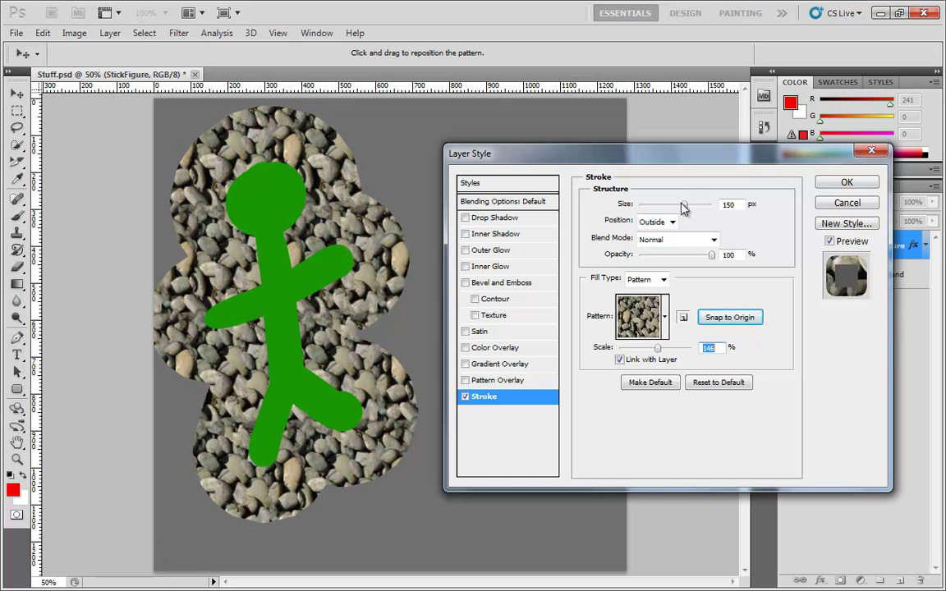
Step: Reduce the stroke size to 3 px, set the pattern scale to 81%, and enlarge the stroke to 111 px
left_click_drag(681, 210, 642, 211)
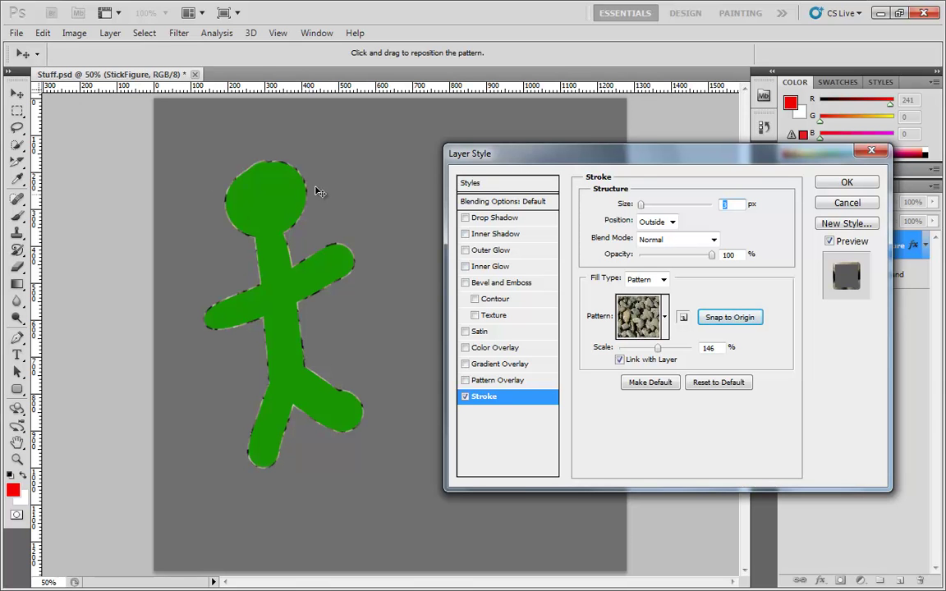
left_click_drag(659, 348, 649, 354)
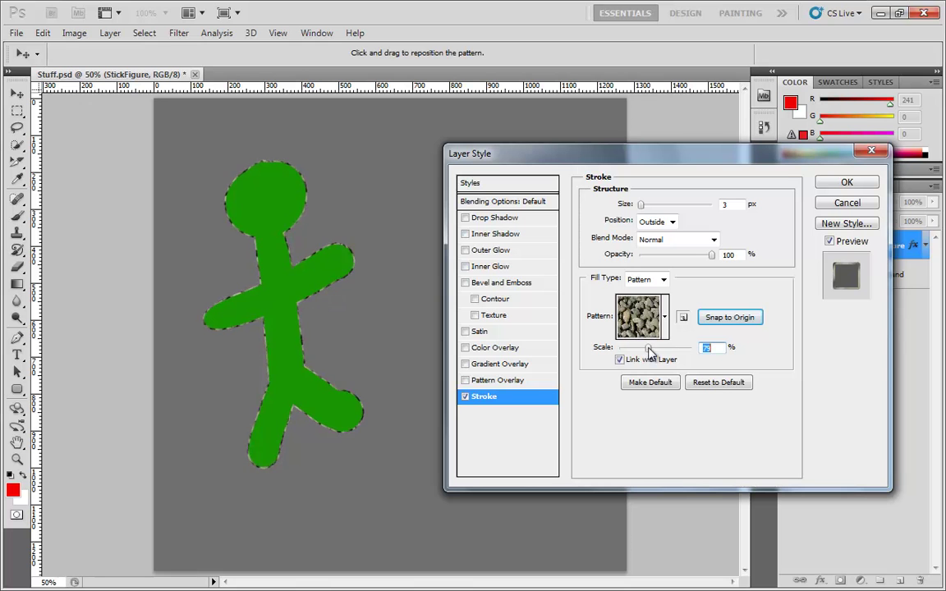
left_click_drag(645, 204, 674, 207)
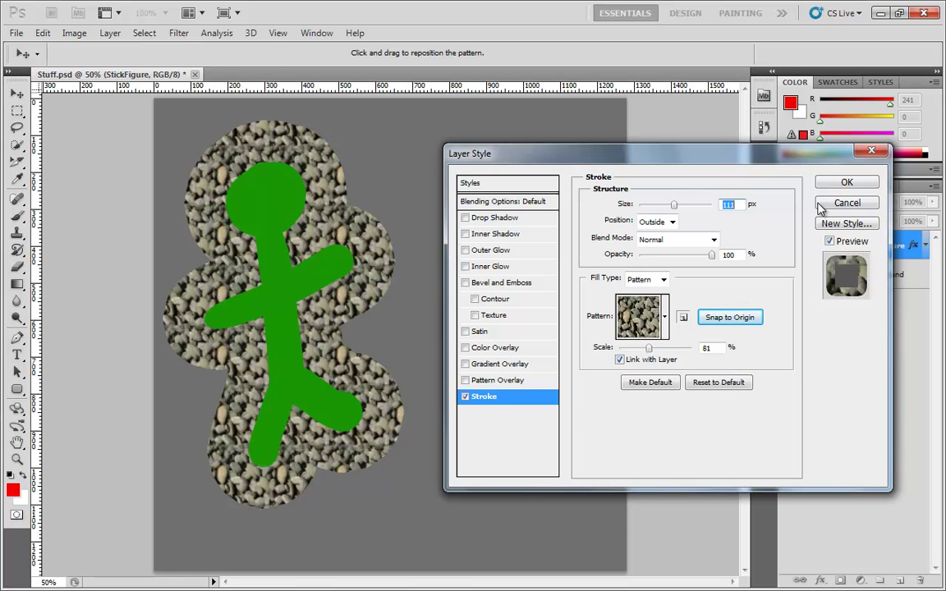
Step: Apply the layer style and move the figure horizontally toward the center of the canvas
left_click(850, 184)
mouse_move(272, 272)
left_mouse_down()
mouse_move(389, 281)
mouse_move(334, 273)
left_mouse_up()
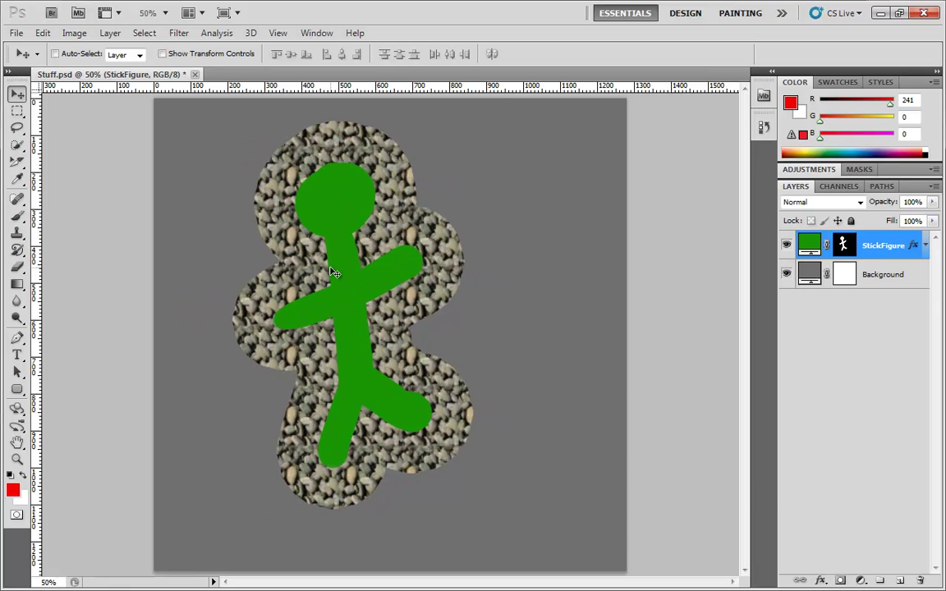
Step: Unlink the stroke pattern from the StickFigure layer, apply the style, and move the figure down and to the left
double_click(919, 250)
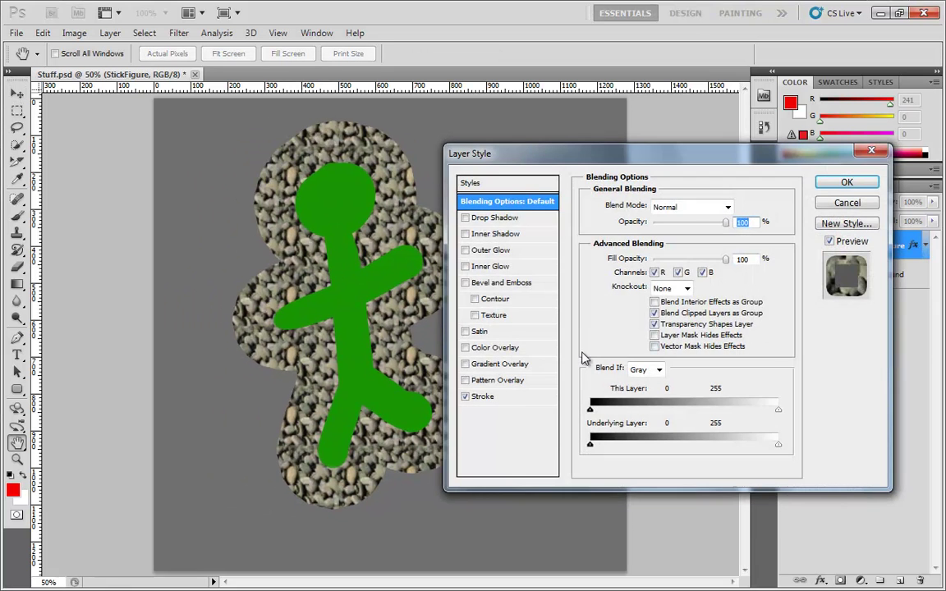
left_click(486, 397)
left_click(749, 325)
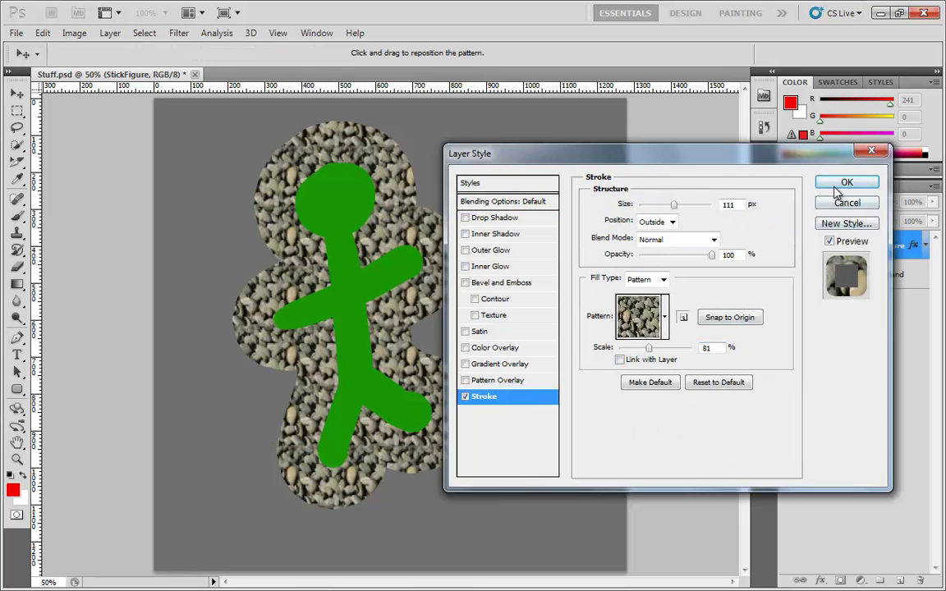
left_click(838, 183)
left_click_drag(427, 316, 378, 332)
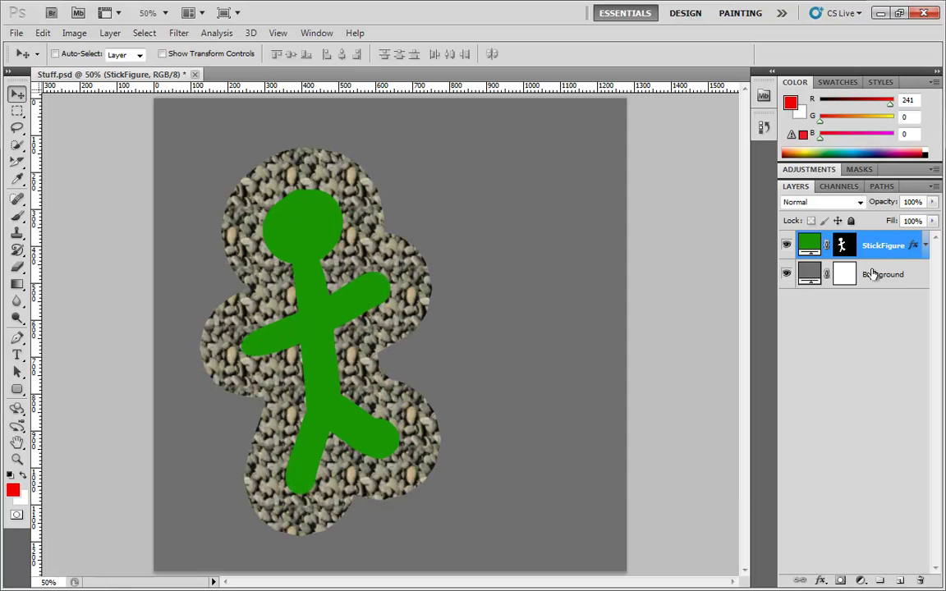
Step: Reopen the StickFigure layer's Stroke settings and link the pattern with the layer again
double_click(912, 245)
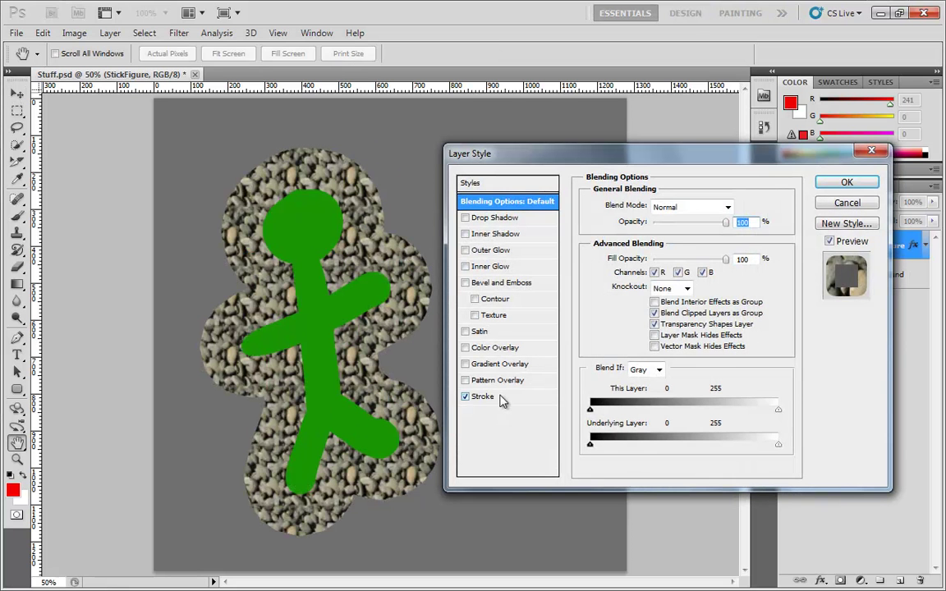
left_click(533, 399)
left_click(622, 361)
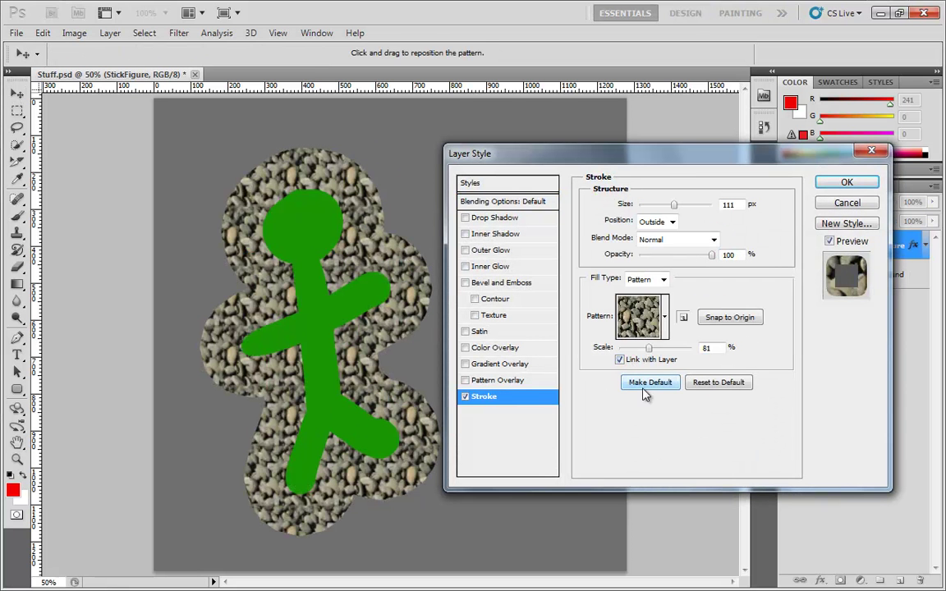